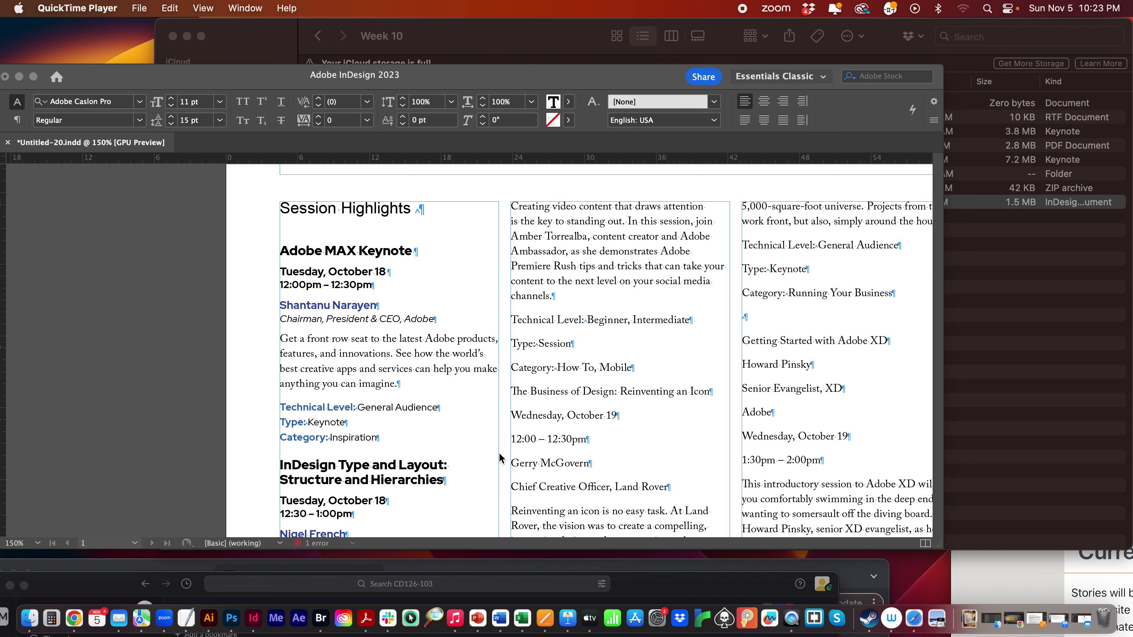
Activate InDesign and place the cursor in the Adobe MAX Keynote heading to see its Event title style.
{"action": "left_click", "coordinate": [383, 315]}
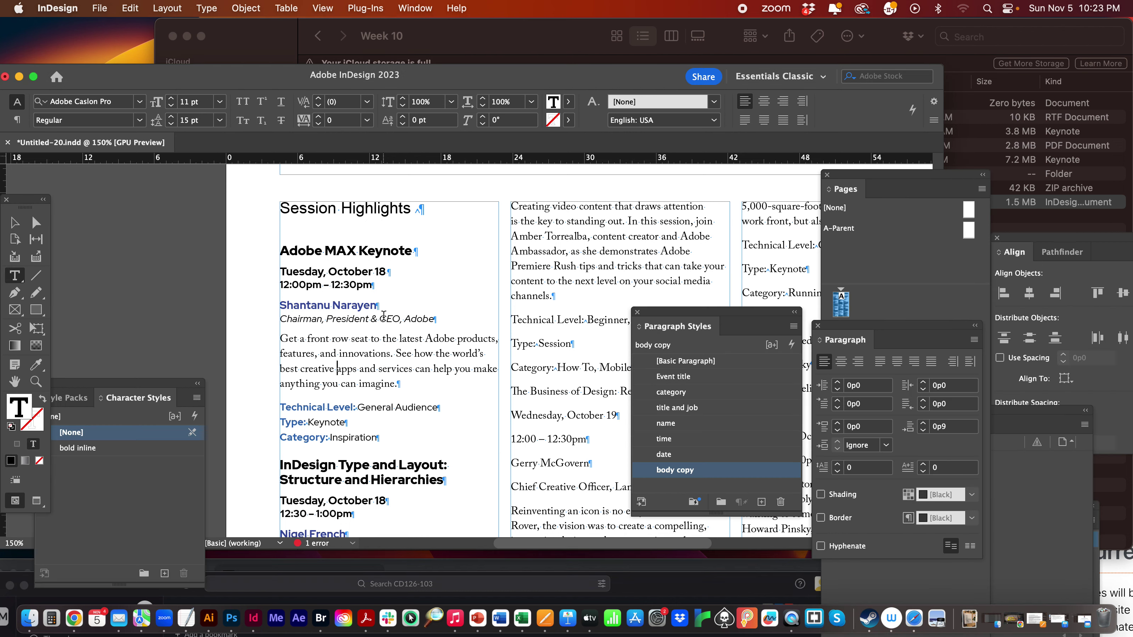
{"action": "left_click", "coordinate": [337, 252]}
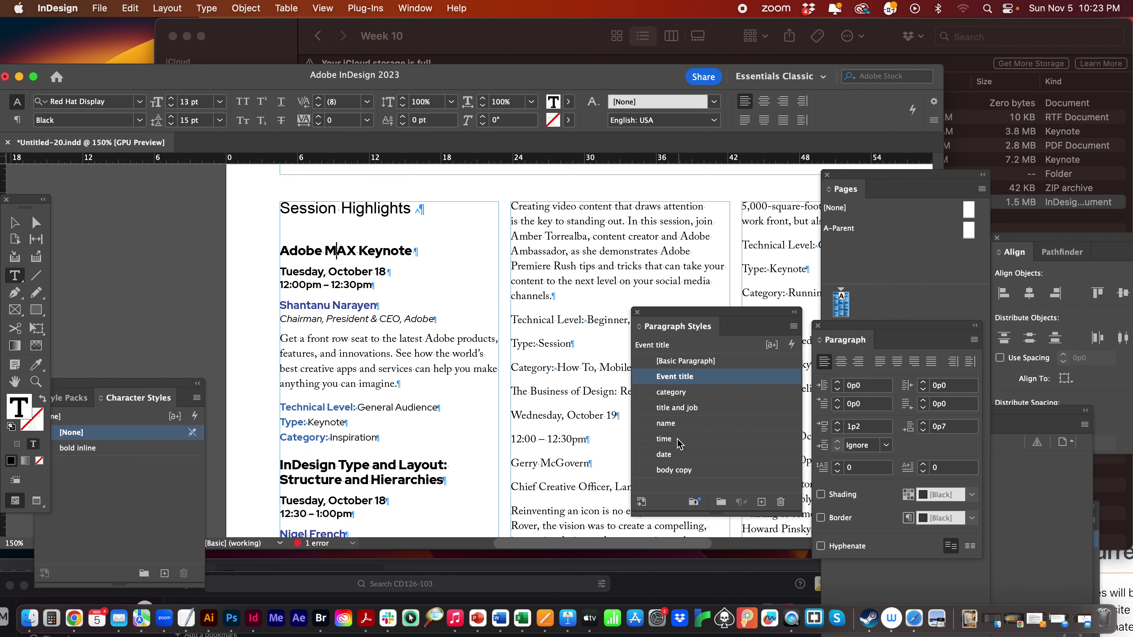
Open the Event title style's Paragraph Rules settings and move the dialog aside.
{"action": "double_click", "coordinate": [683, 380]}
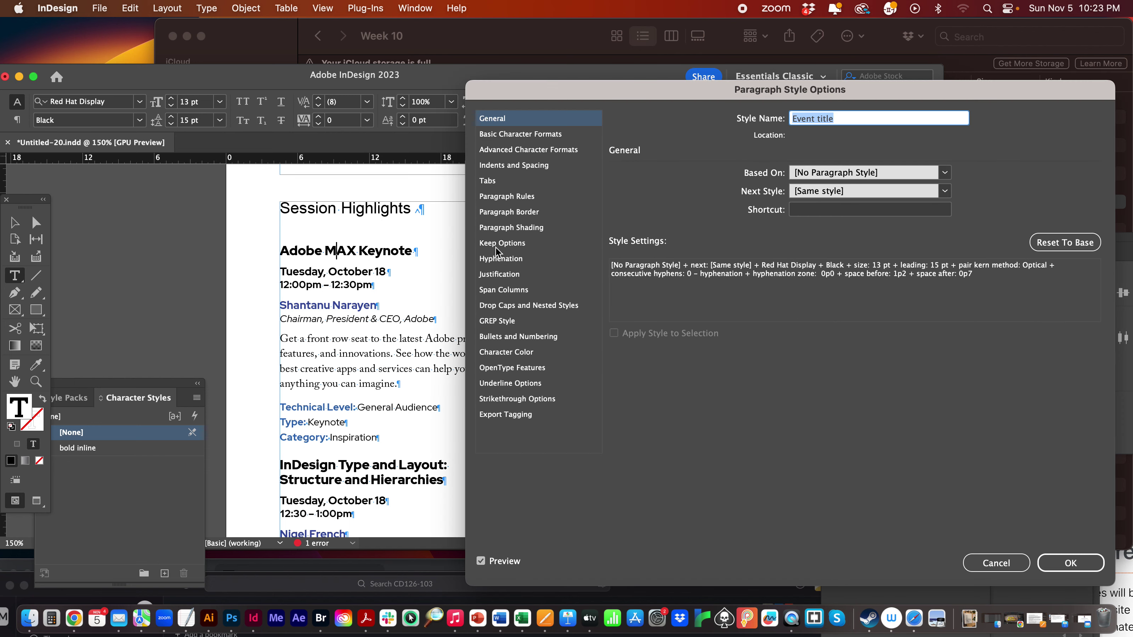
{"action": "left_click", "coordinate": [502, 201]}
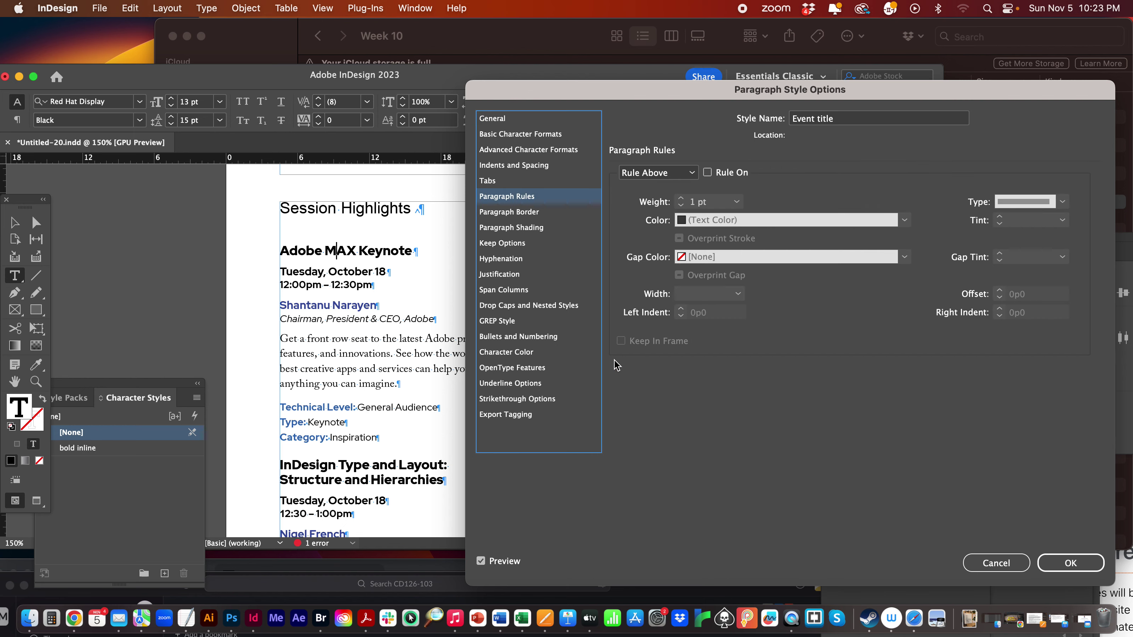
{"action": "left_click_drag", "start_coordinate": [580, 94], "coordinate": [541, 73]}
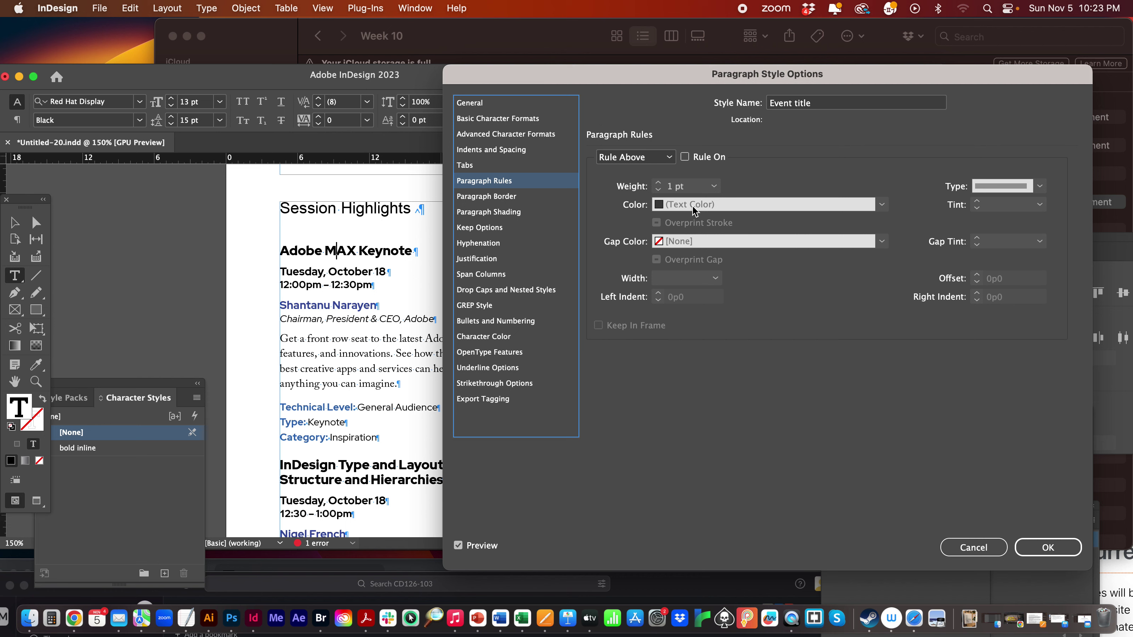
Turn on Rule Above for Event title and raise its offset to 1p2.
{"action": "left_click", "coordinate": [685, 157]}
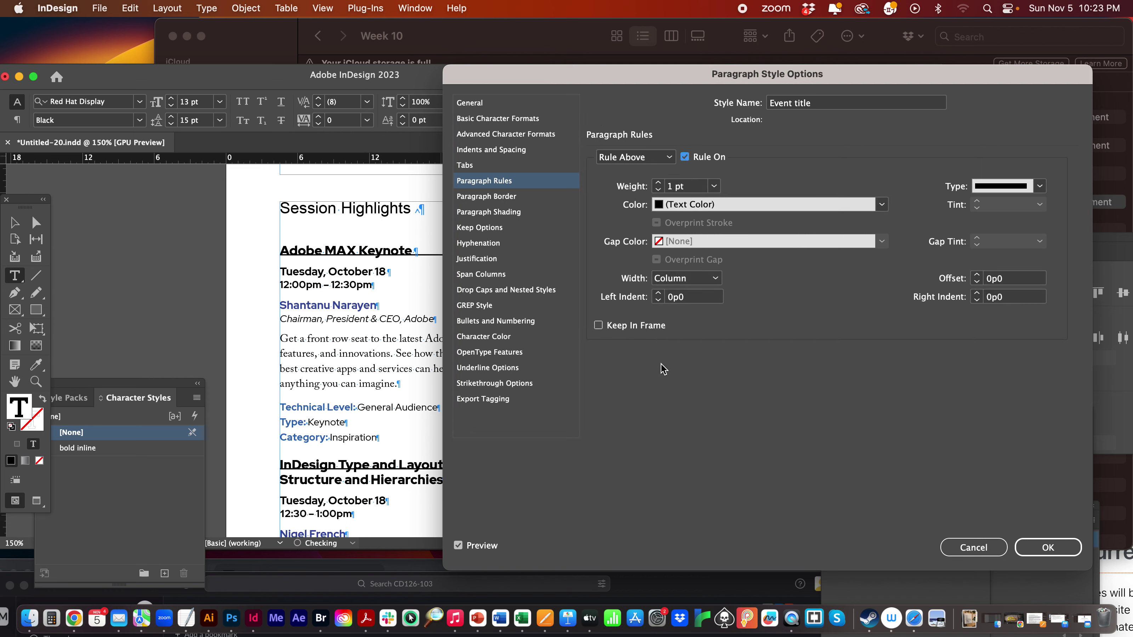
{"action": "left_click_drag", "start_coordinate": [611, 67], "coordinate": [678, 52]}
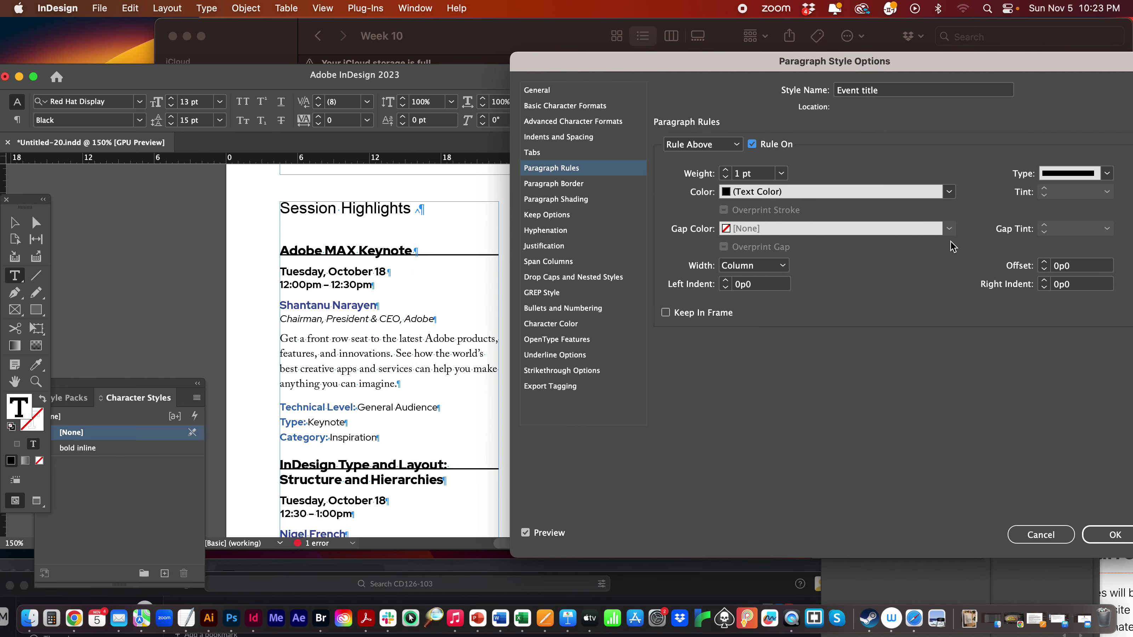
{"action": "left_click", "coordinate": [1044, 262]}
{"action": "left_click", "coordinate": [1043, 262]}
{"action": "left_click", "coordinate": [1044, 262]}
{"action": "left_click", "coordinate": [1043, 262]}
{"action": "left_click", "coordinate": [1043, 263]}
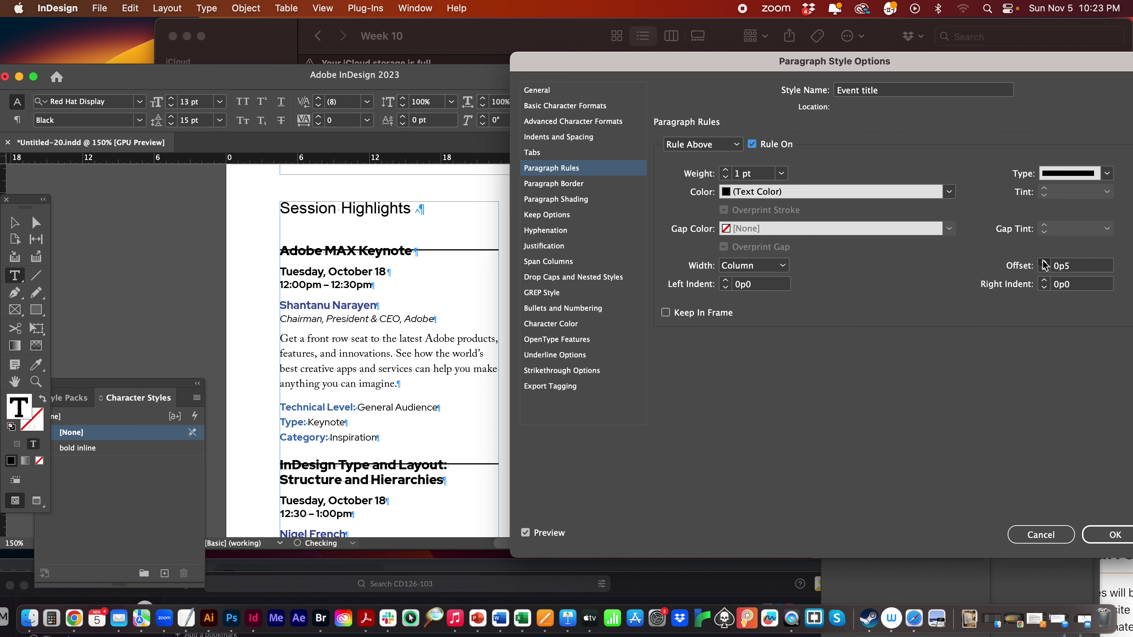
{"action": "left_click", "coordinate": [1043, 262]}
{"action": "left_click", "coordinate": [1043, 262]}
{"action": "left_click", "coordinate": [1043, 262]}
{"action": "left_click", "coordinate": [1043, 263]}
{"action": "left_click", "coordinate": [1044, 263]}
{"action": "left_click", "coordinate": [1043, 263]}
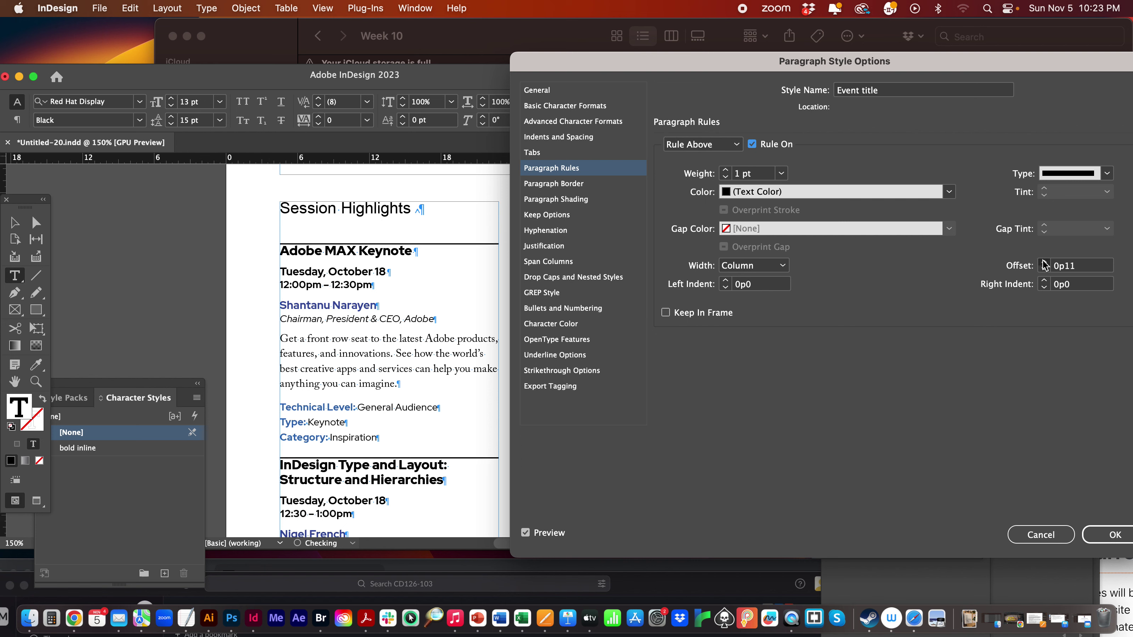
{"action": "left_click", "coordinate": [1044, 263]}
{"action": "left_click", "coordinate": [1043, 263]}
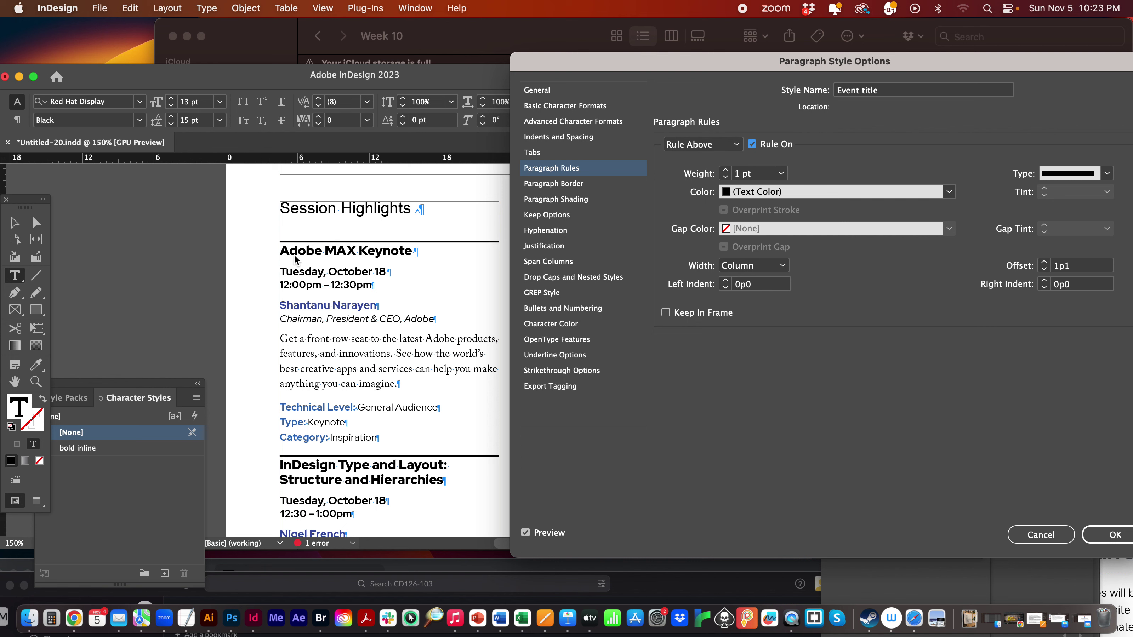
{"action": "left_click", "coordinate": [1044, 263]}
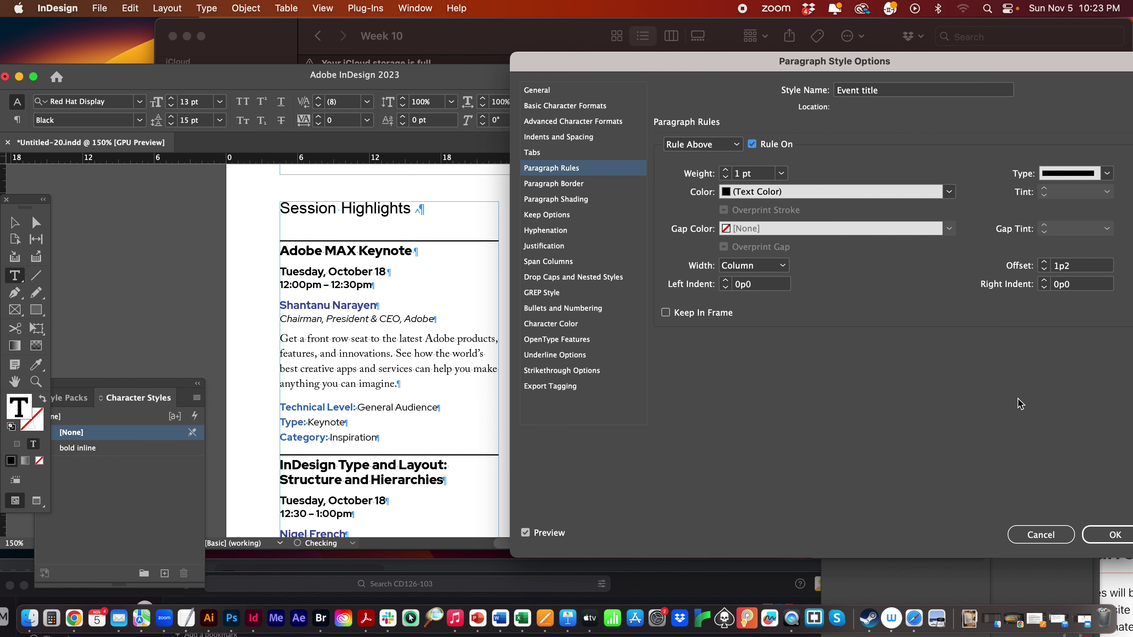
Make the Event title rule above a 2 pt Japanese Dots line.
{"action": "left_click", "coordinate": [783, 173]}
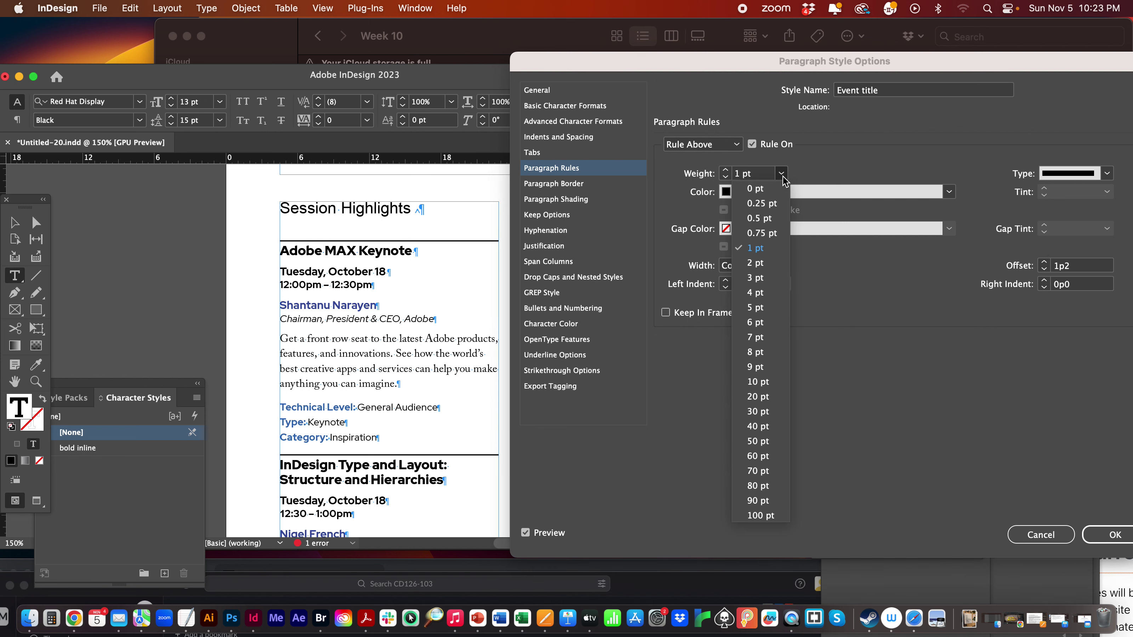
{"action": "left_click", "coordinate": [761, 263]}
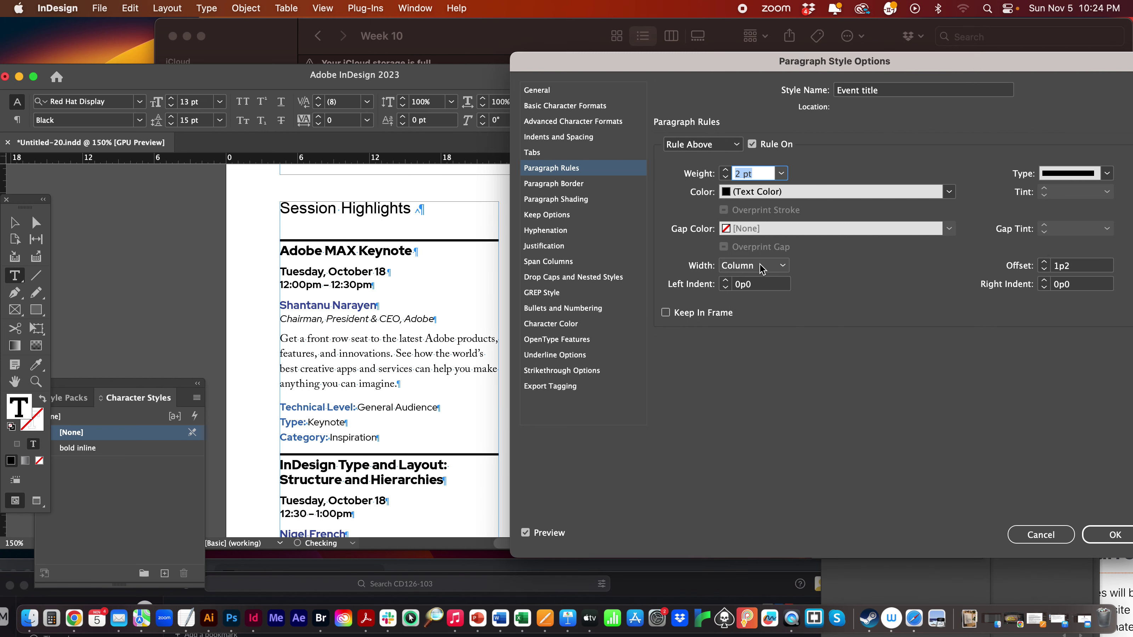
{"action": "left_click", "coordinate": [781, 173]}
{"action": "left_click", "coordinate": [766, 231]}
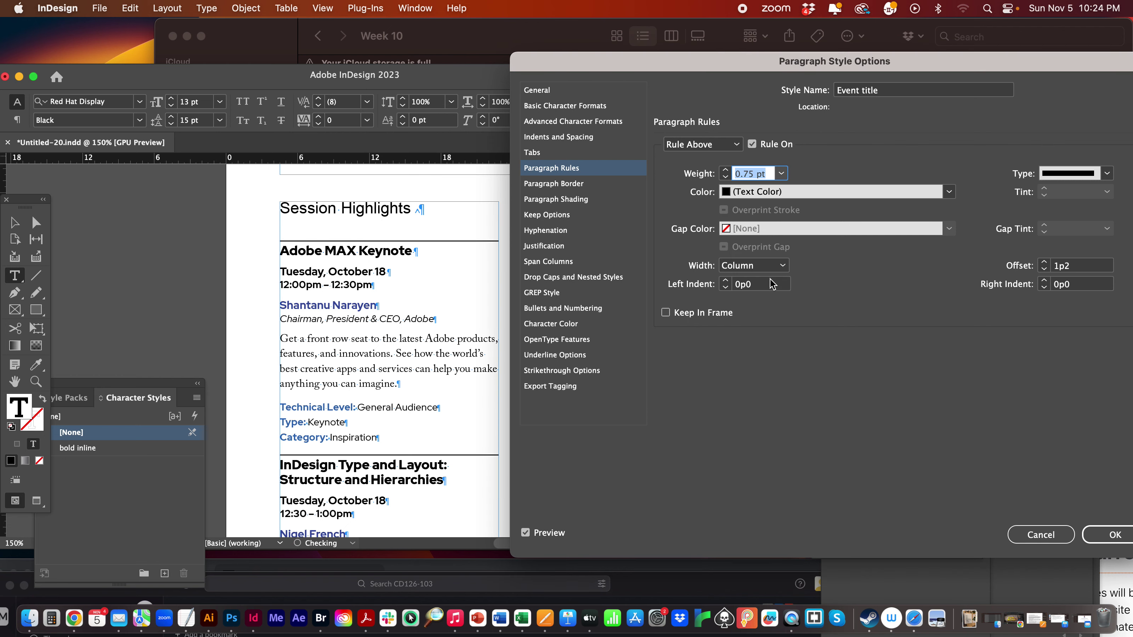
{"action": "left_click", "coordinate": [1107, 174]}
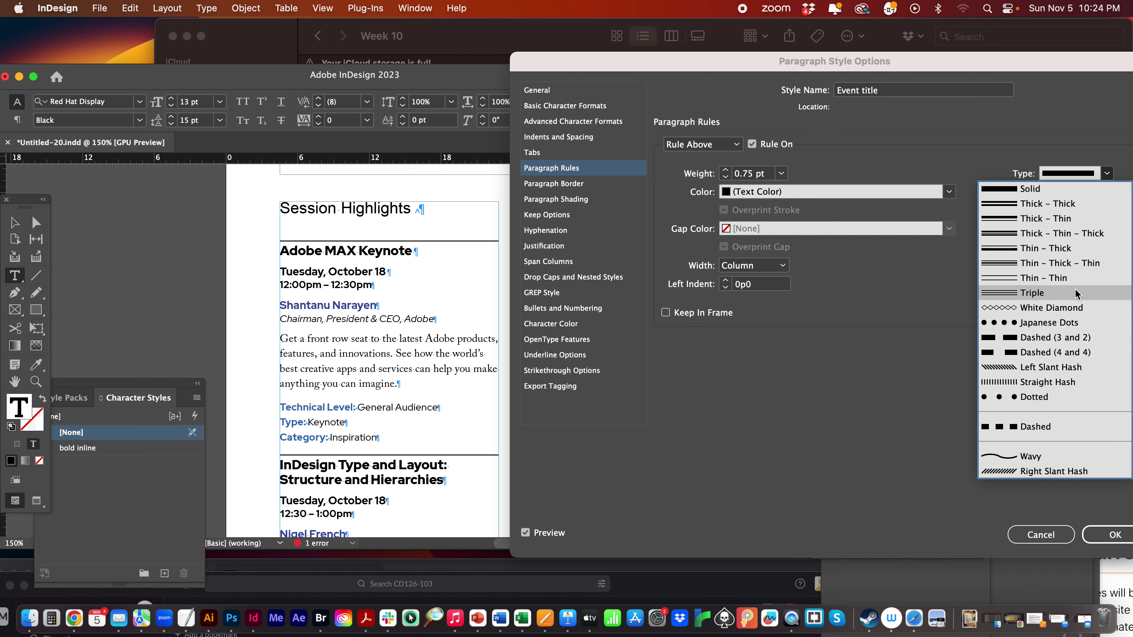
{"action": "left_click", "coordinate": [1004, 326]}
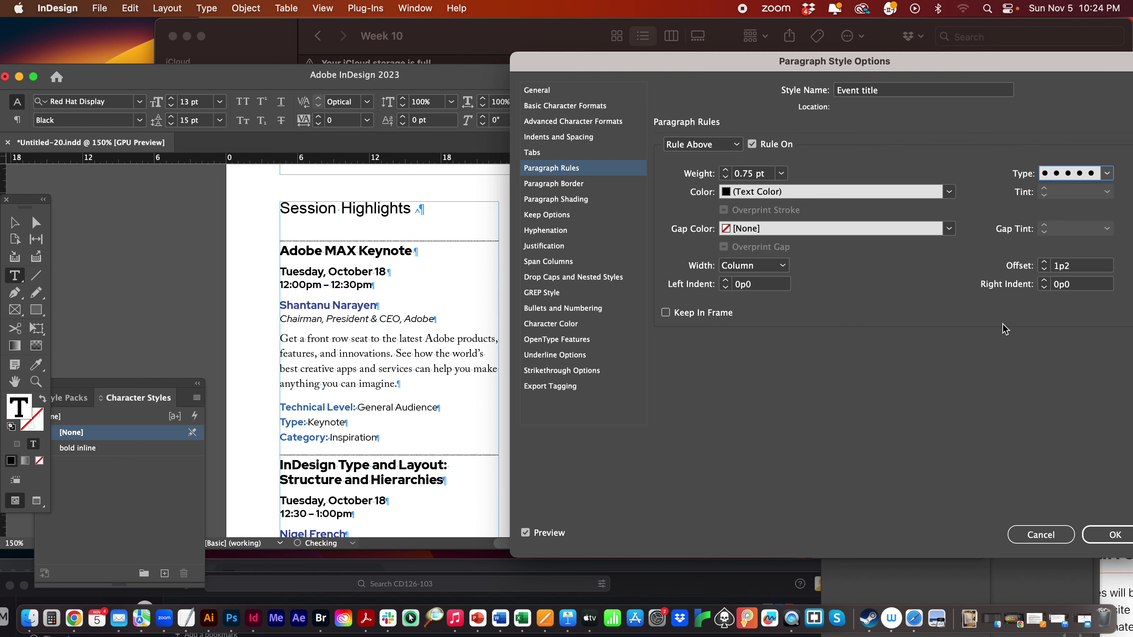
{"action": "left_click", "coordinate": [782, 173]}
{"action": "left_click", "coordinate": [761, 260]}
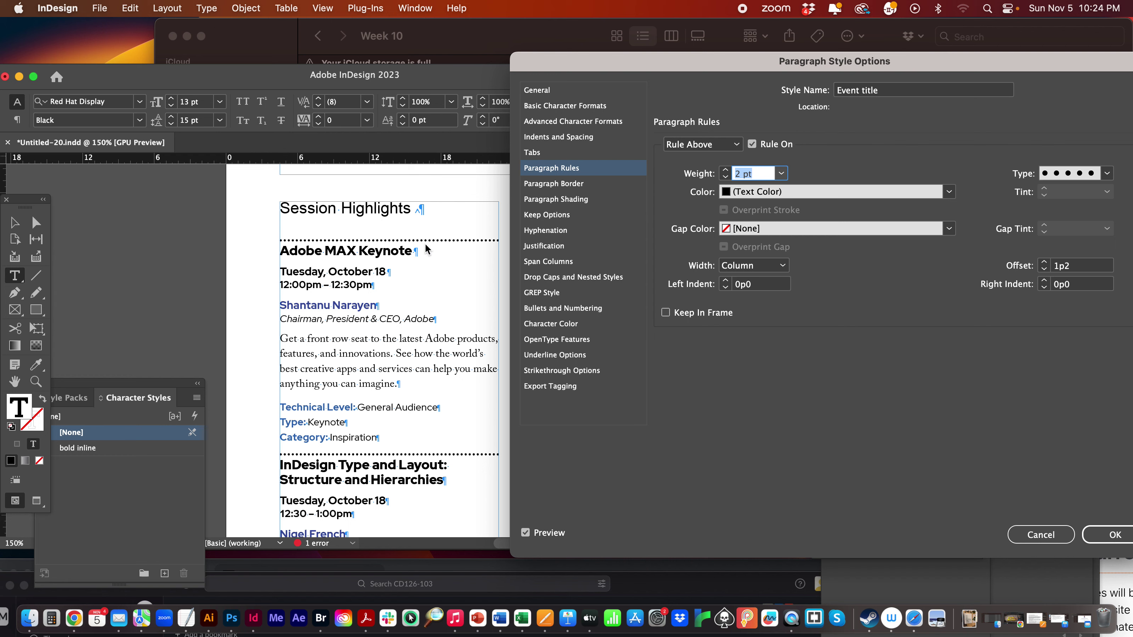
Increase the Event title's Space Before to 1p11.
{"action": "left_click", "coordinate": [569, 137]}
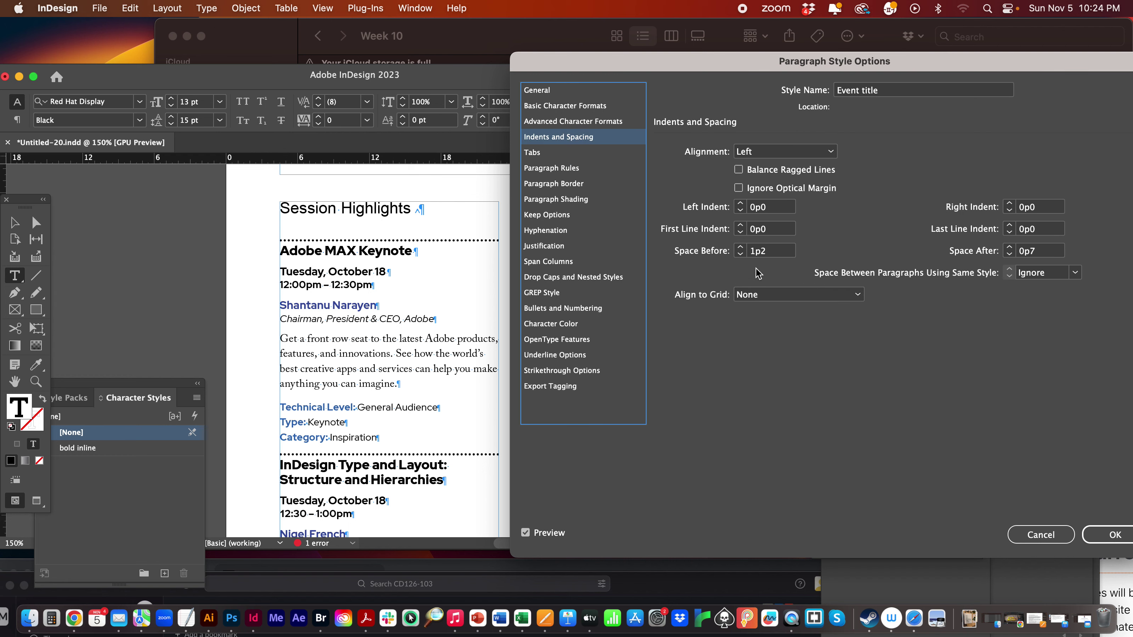
{"action": "left_click", "coordinate": [741, 248]}
{"action": "left_click", "coordinate": [740, 248]}
{"action": "left_click", "coordinate": [740, 248]}
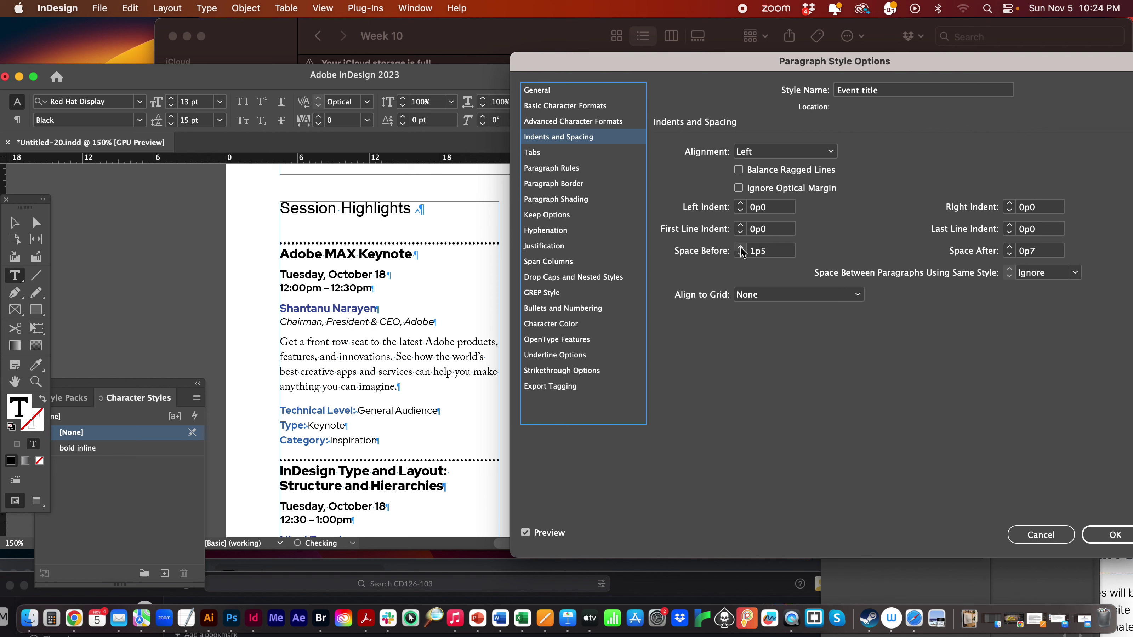
{"action": "left_click", "coordinate": [740, 248]}
{"action": "left_click", "coordinate": [740, 248]}
{"action": "left_click", "coordinate": [740, 248]}
{"action": "left_click", "coordinate": [741, 248]}
{"action": "left_click", "coordinate": [741, 248]}
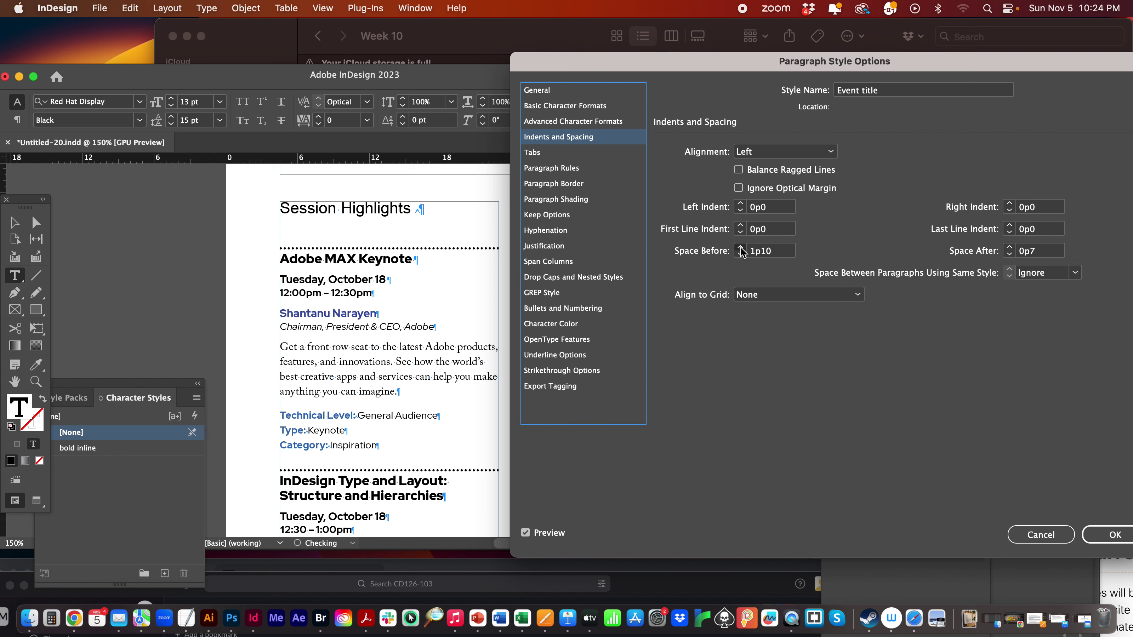
{"action": "left_click", "coordinate": [741, 248]}
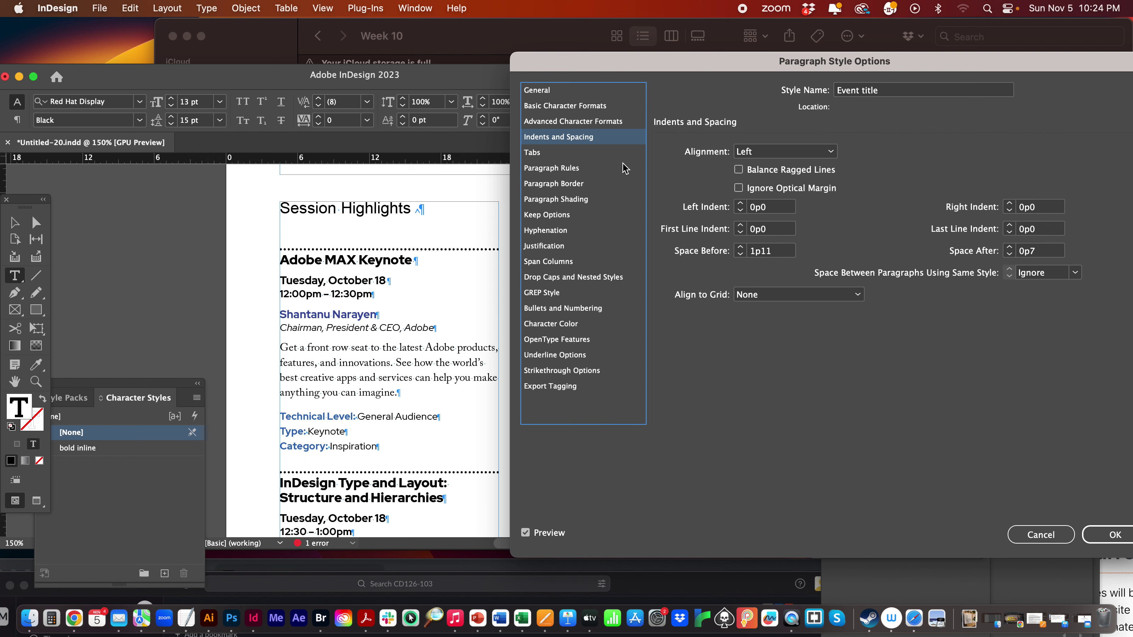
{"action": "left_click", "coordinate": [546, 168]}
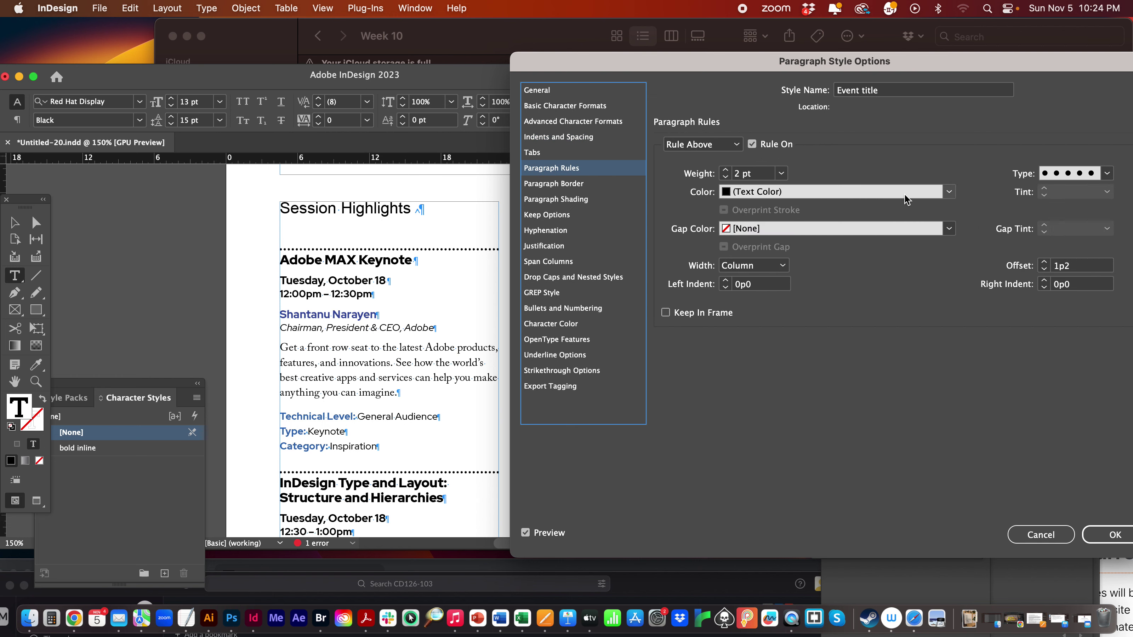
Set the dotted rule's colour to C=15 M=100 Y=100 K=0 red and its width to Text.
{"action": "left_click", "coordinate": [949, 191]}
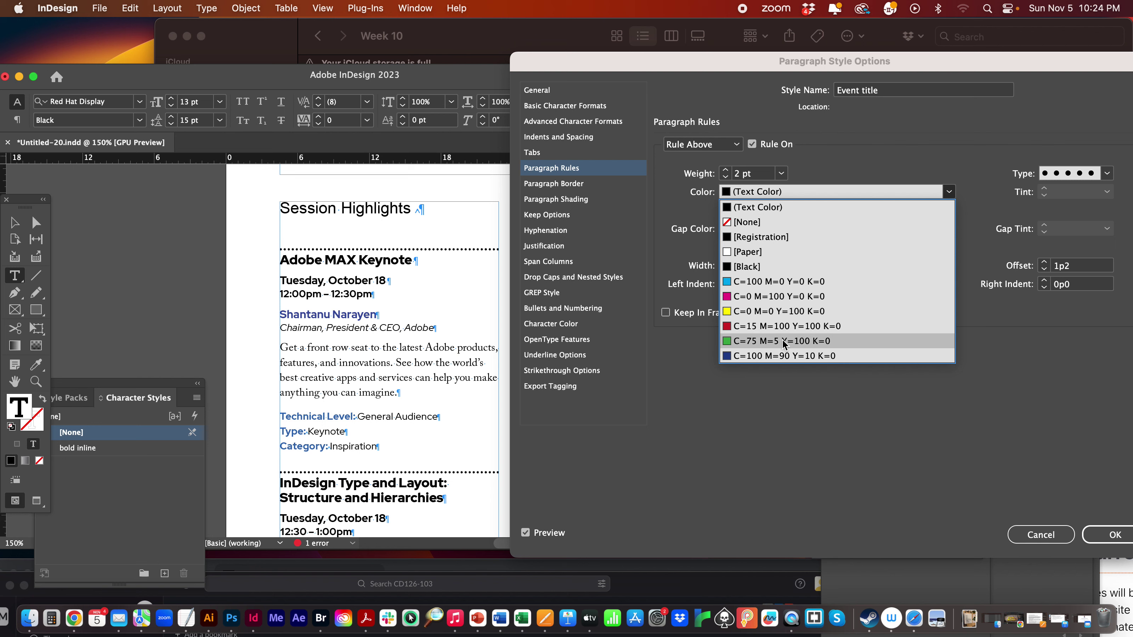
{"action": "left_click", "coordinate": [783, 326]}
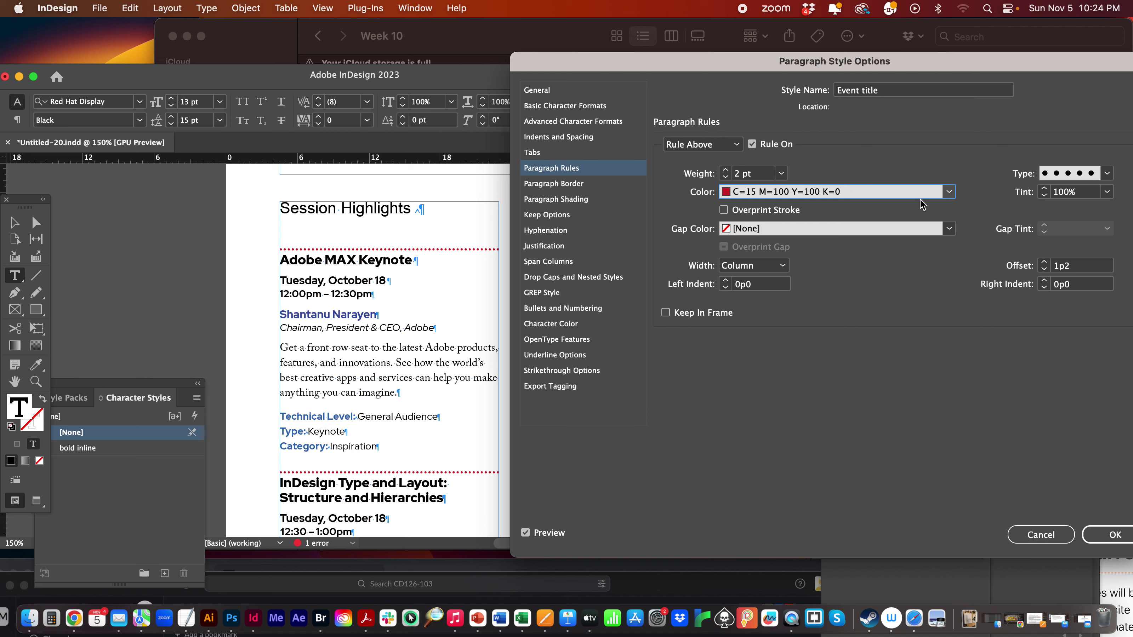
{"action": "left_click", "coordinate": [949, 192]}
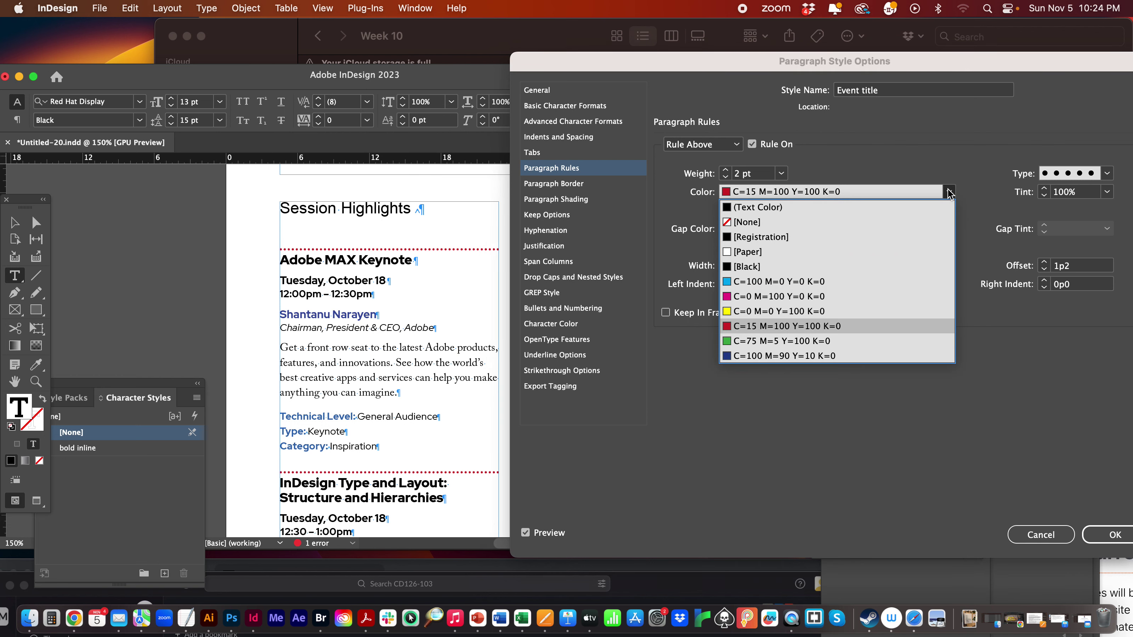
{"action": "left_click", "coordinate": [738, 209]}
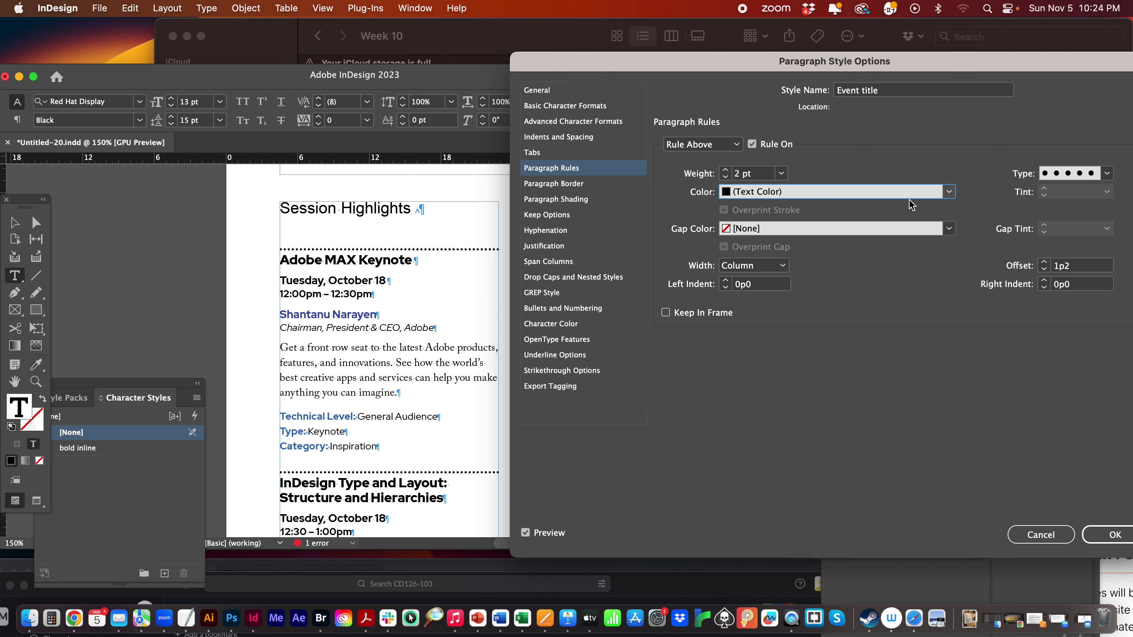
{"action": "left_click", "coordinate": [949, 192]}
{"action": "left_click", "coordinate": [830, 325]}
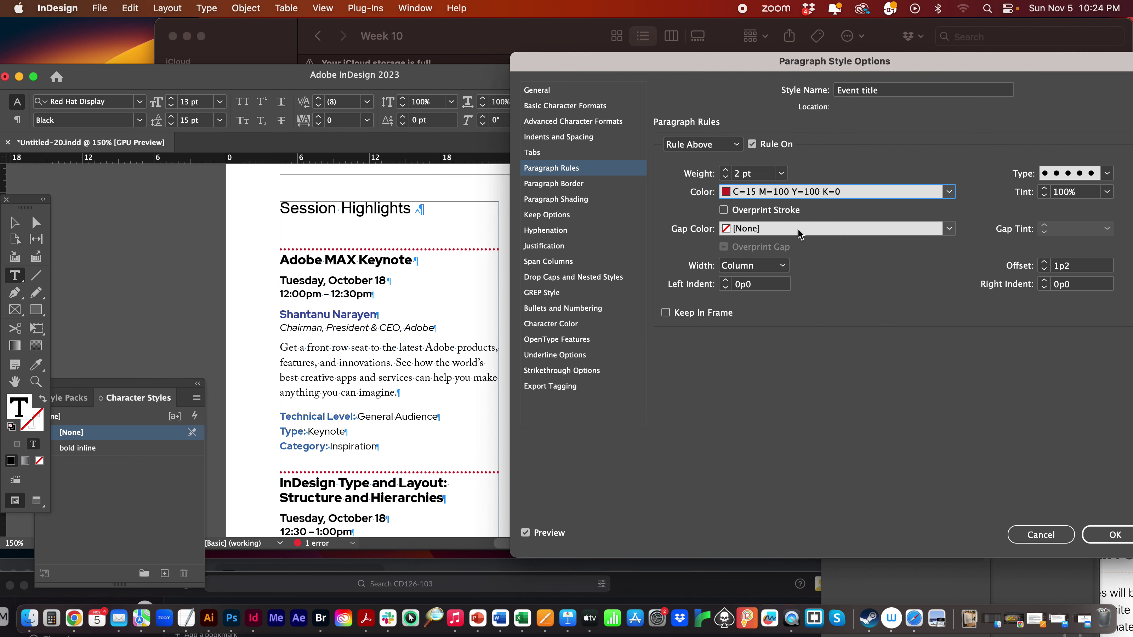
{"action": "left_click", "coordinate": [782, 267]}
{"action": "left_click", "coordinate": [754, 296]}
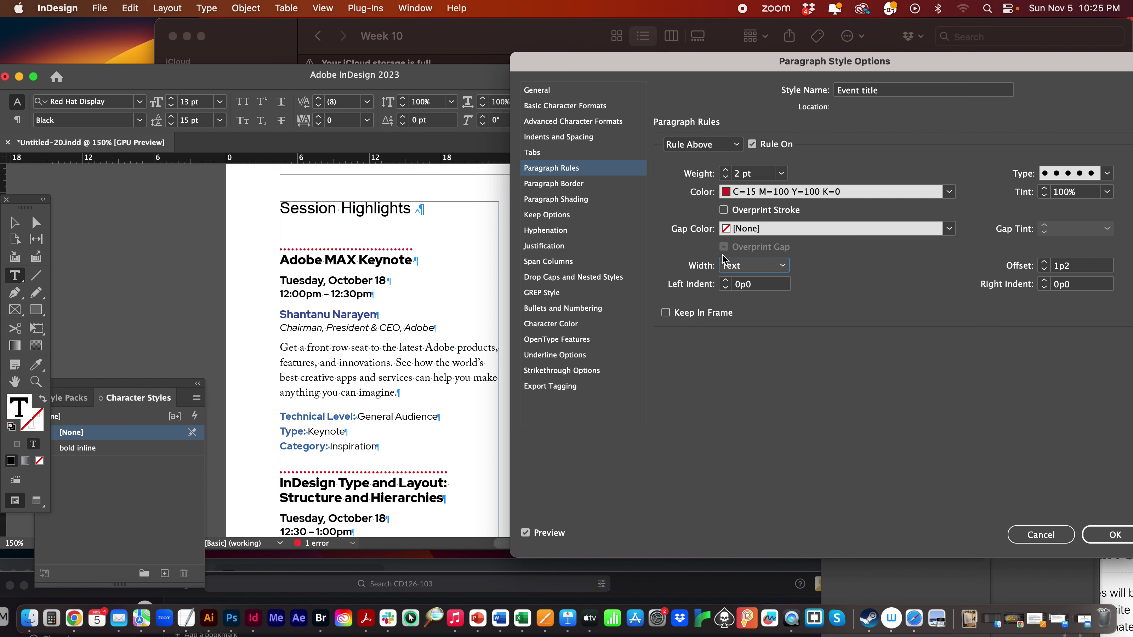
Set the rule width back to Column with a 1p0 left indent.
{"action": "left_click", "coordinate": [785, 267]}
{"action": "left_click", "coordinate": [763, 280]}
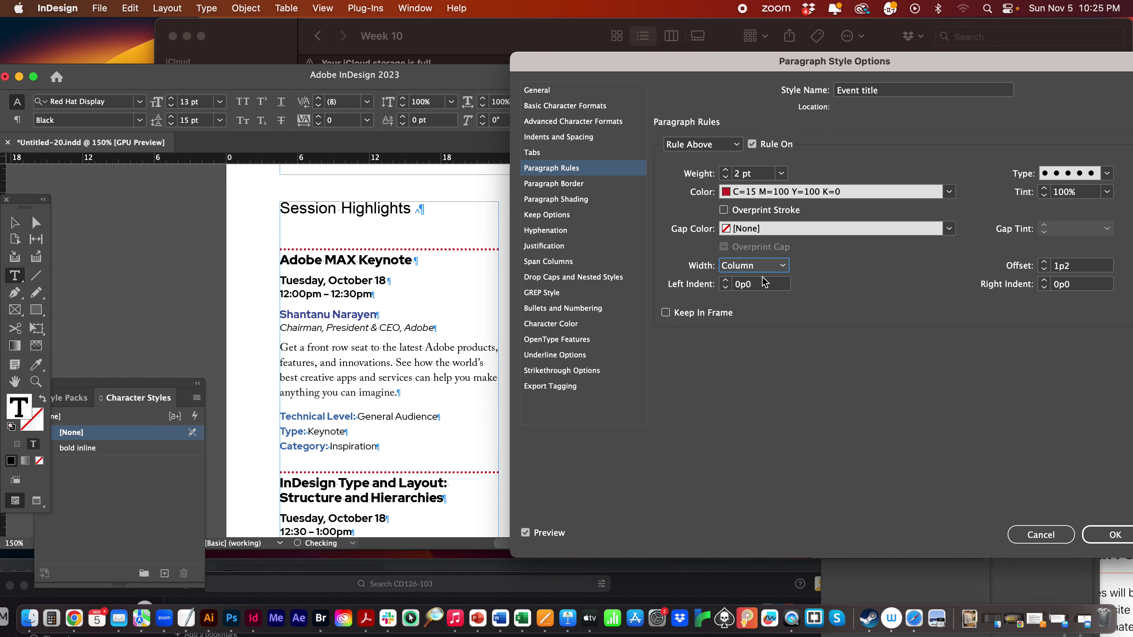
{"action": "left_click", "coordinate": [726, 281]}
{"action": "left_click", "coordinate": [726, 281]}
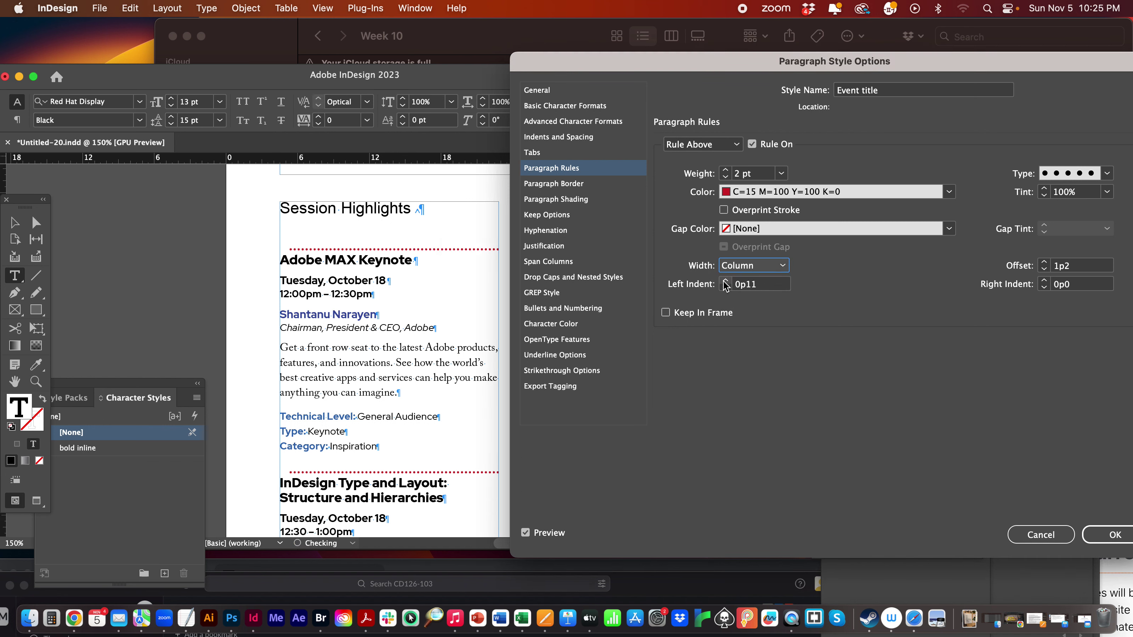
Raise the rule's right indent to 1p11 to shorten it.
{"action": "left_click", "coordinate": [1044, 281]}
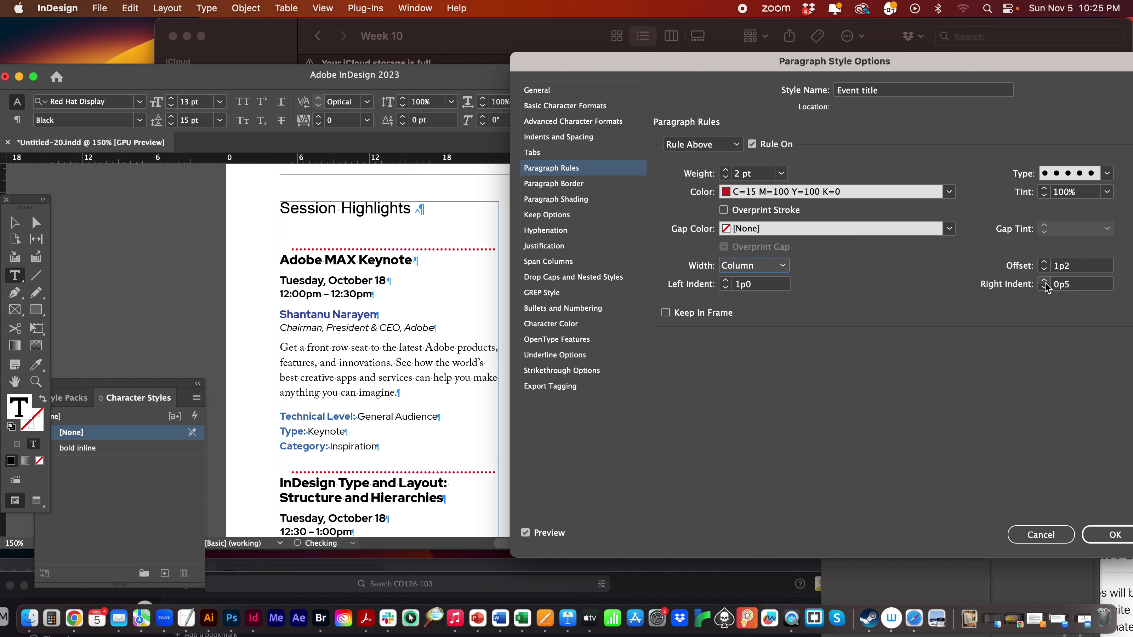
{"action": "left_click", "coordinate": [1044, 281]}
{"action": "left_click", "coordinate": [1044, 281]}
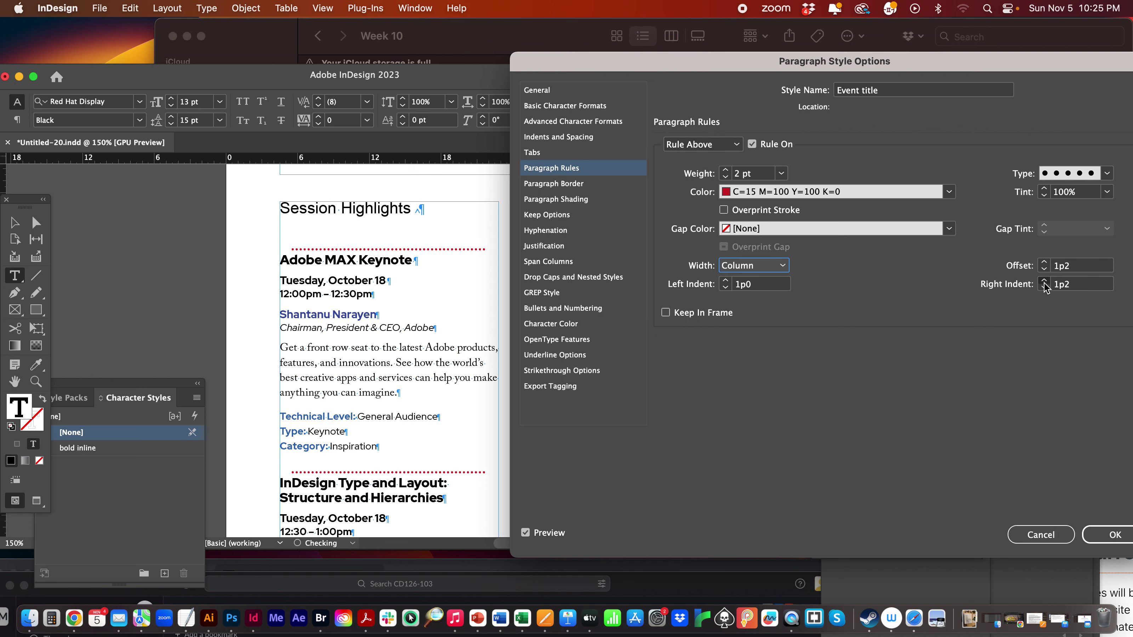
{"action": "left_click", "coordinate": [1044, 281]}
{"action": "left_click", "coordinate": [1044, 281]}
{"action": "left_click", "coordinate": [1044, 281]}
{"action": "left_click", "coordinate": [1044, 282]}
{"action": "left_click", "coordinate": [1044, 281]}
{"action": "left_click", "coordinate": [1045, 281]}
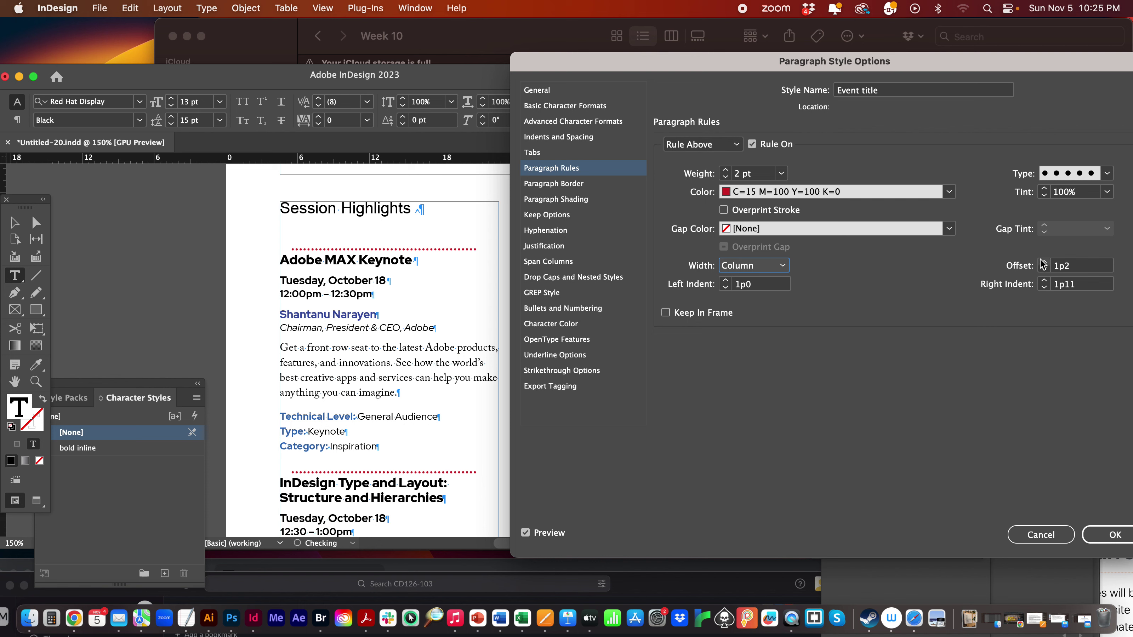
Increase the dotted rule's offset above the title to 1p4.
{"action": "left_click", "coordinate": [1044, 262]}
{"action": "left_click", "coordinate": [1045, 263]}
{"action": "left_click", "coordinate": [1044, 263]}
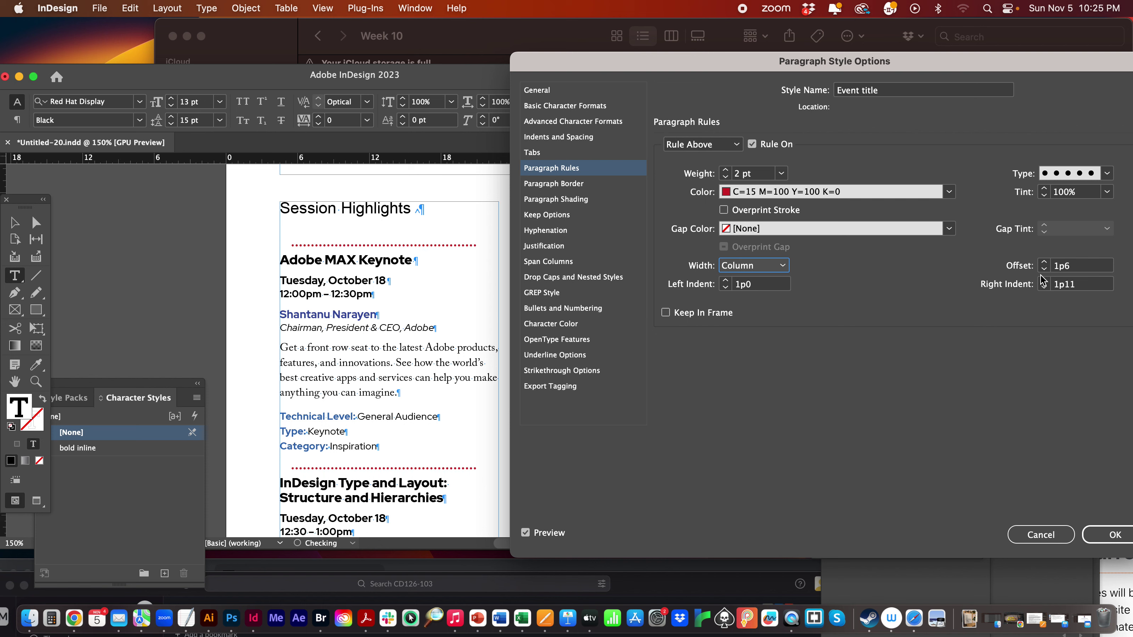
{"action": "left_click", "coordinate": [703, 143]}
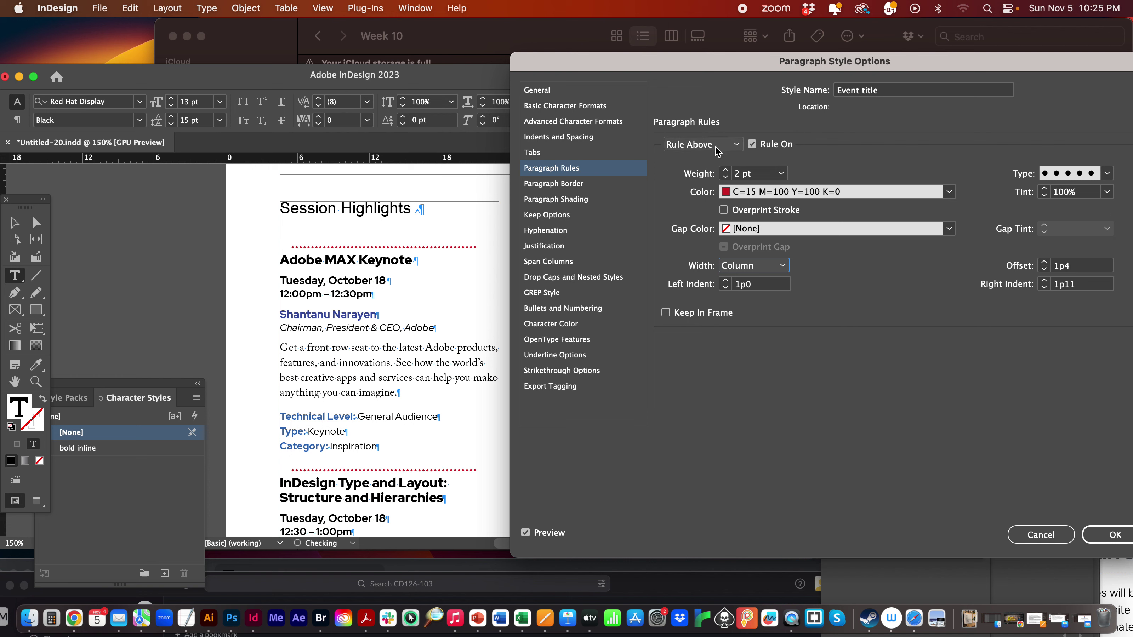
Try a Rule Below for the event titles, then switch it off again.
{"action": "left_click", "coordinate": [696, 156]}
{"action": "left_click", "coordinate": [758, 145]}
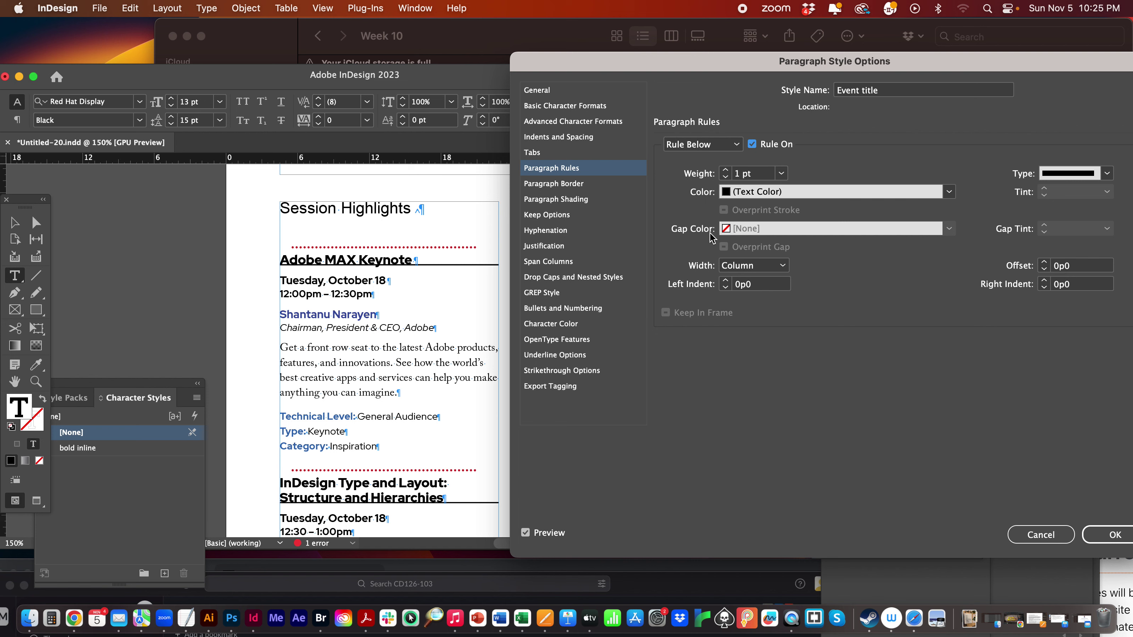
{"action": "left_click", "coordinate": [753, 145]}
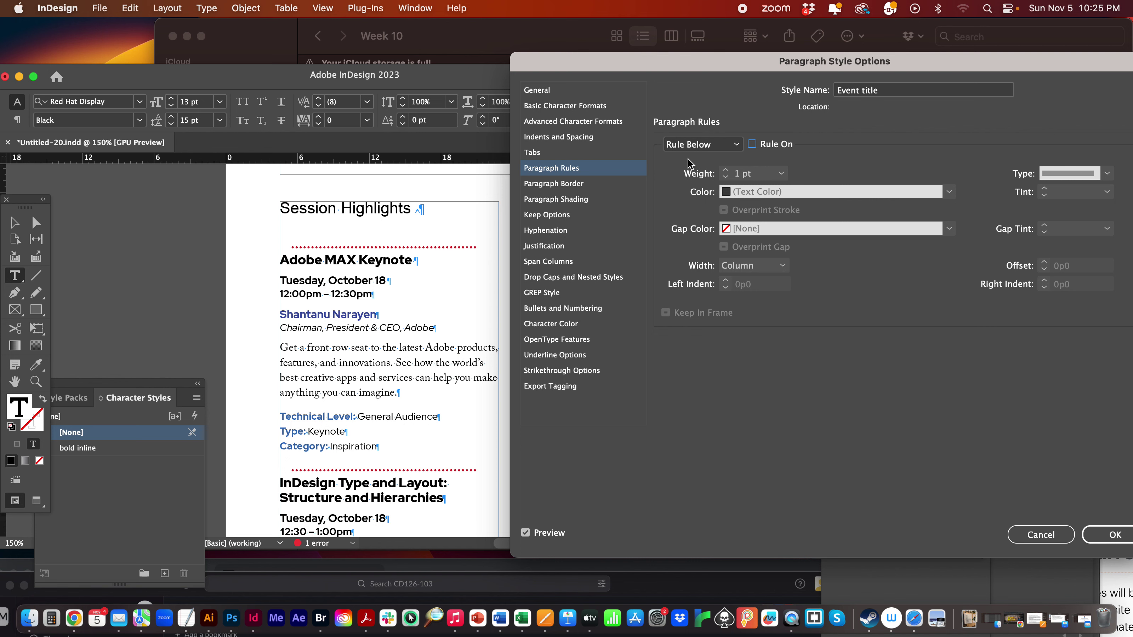
Return to Rule Above and lower its left indent to 0p6.
{"action": "left_click", "coordinate": [712, 150]}
{"action": "left_click", "coordinate": [689, 154]}
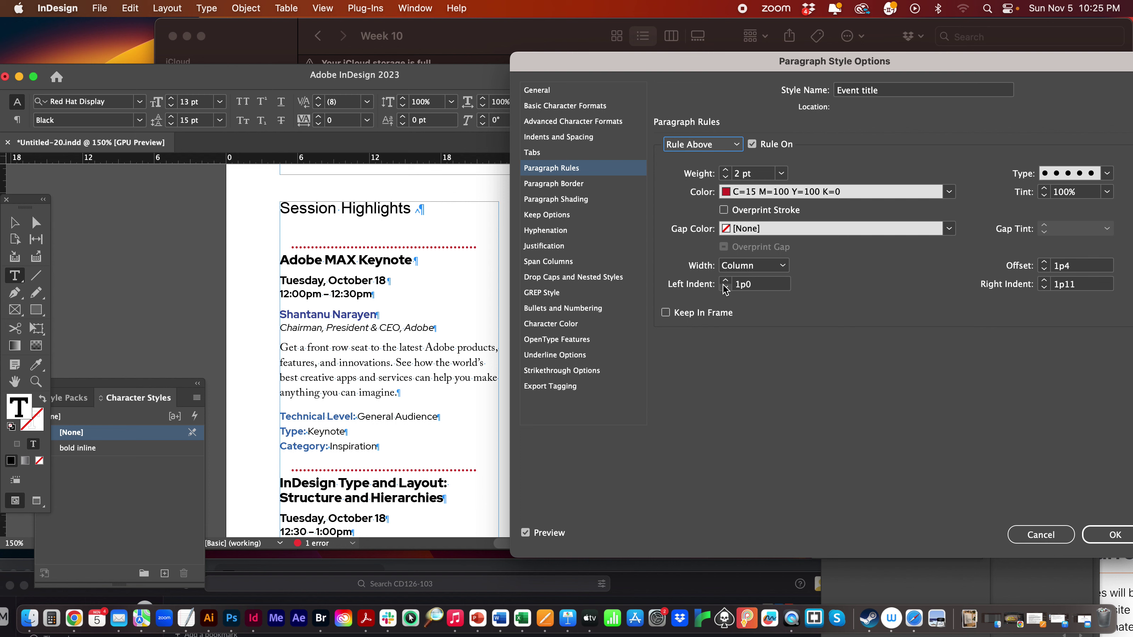
{"action": "left_click", "coordinate": [726, 288]}
{"action": "left_click", "coordinate": [726, 288]}
Make the rule a solid 7 pt line with left indent 0p9 and offset 1p5.
{"action": "left_click", "coordinate": [726, 289]}
{"action": "left_click", "coordinate": [726, 288]}
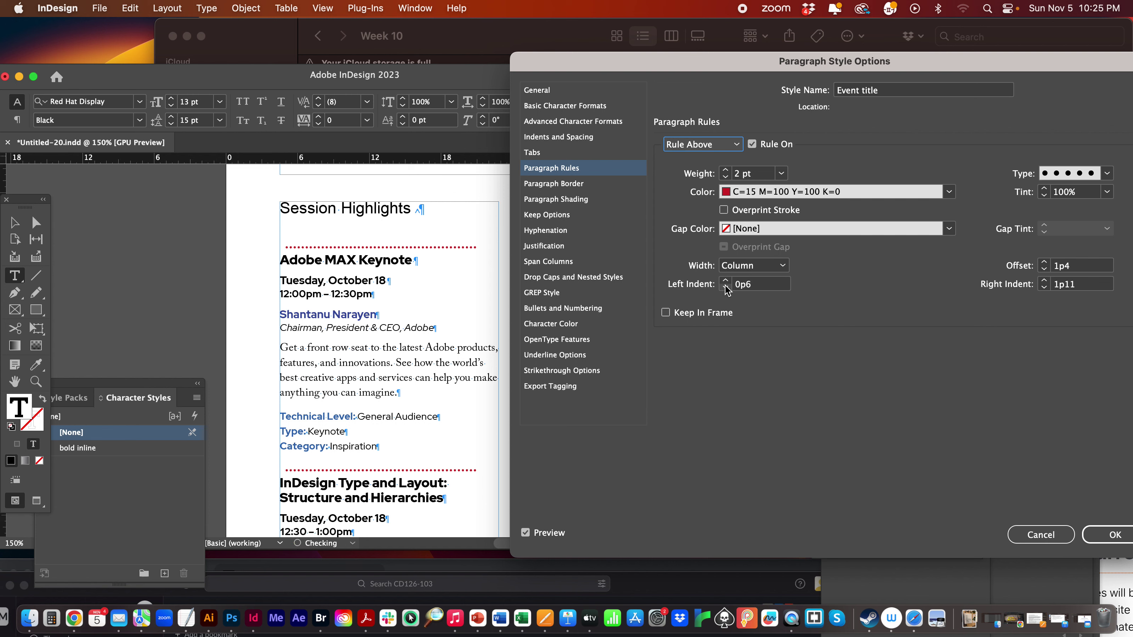
{"action": "left_click", "coordinate": [726, 288]}
{"action": "left_click", "coordinate": [725, 280]}
{"action": "left_click", "coordinate": [725, 279]}
{"action": "left_click", "coordinate": [726, 280]}
{"action": "left_click", "coordinate": [725, 279]}
{"action": "left_click", "coordinate": [1108, 173]}
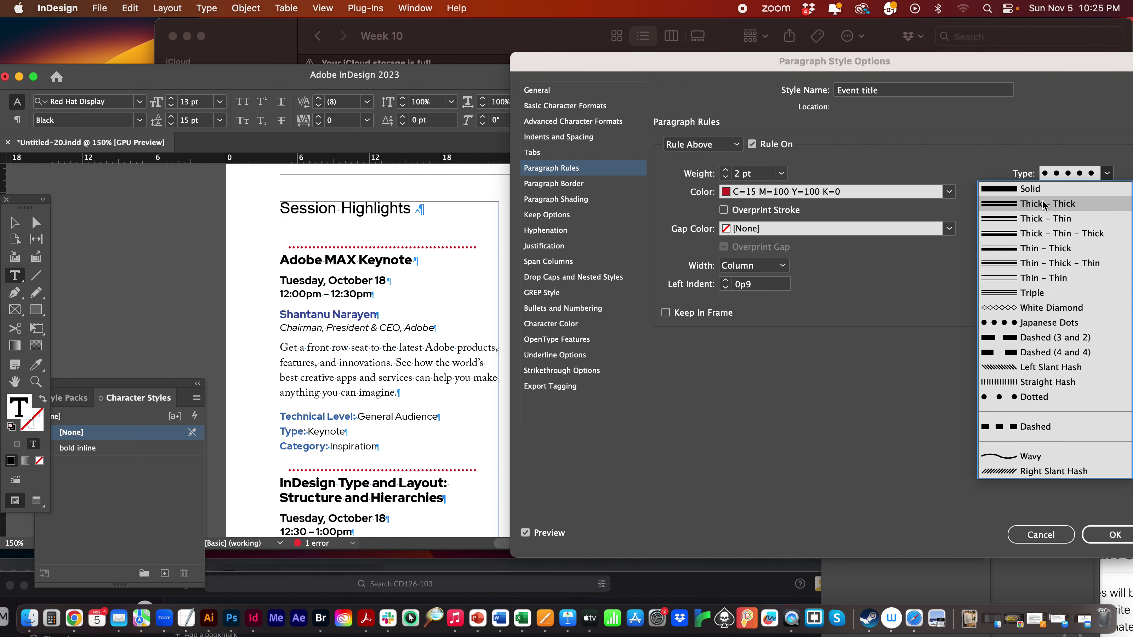
{"action": "left_click", "coordinate": [1020, 190]}
{"action": "left_click", "coordinate": [781, 173]}
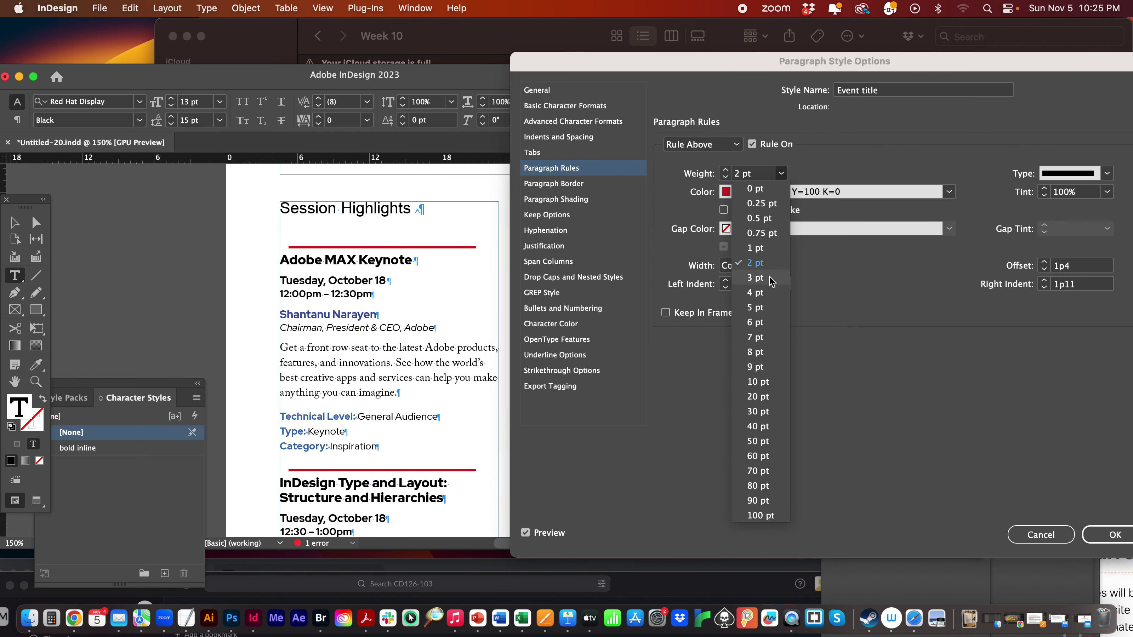
{"action": "left_click", "coordinate": [757, 337]}
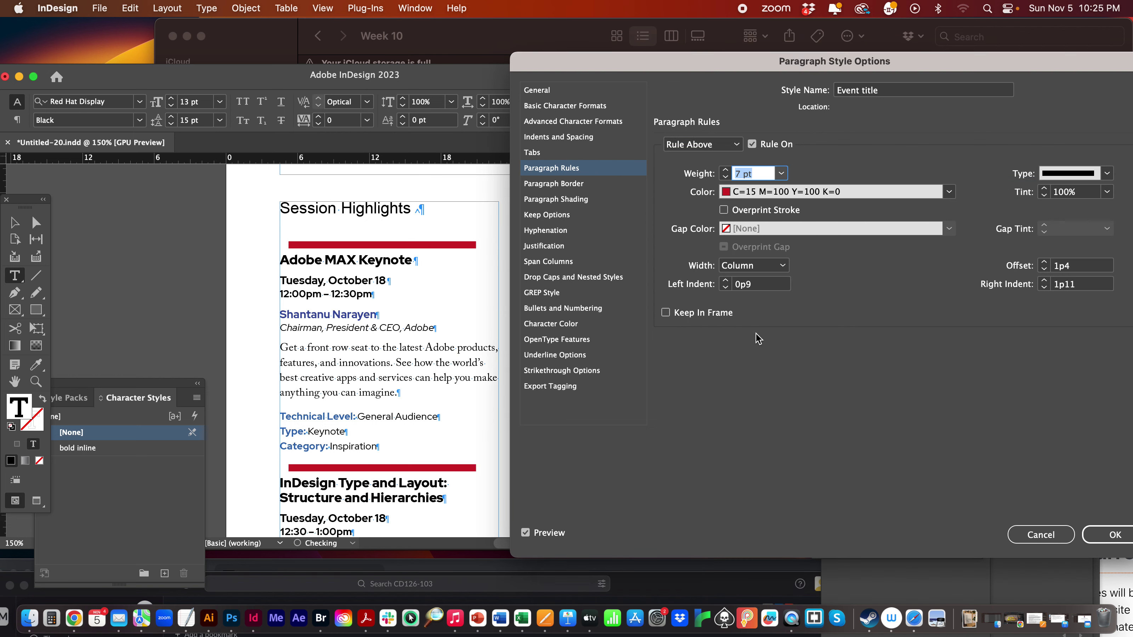
{"action": "left_click", "coordinate": [1044, 263]}
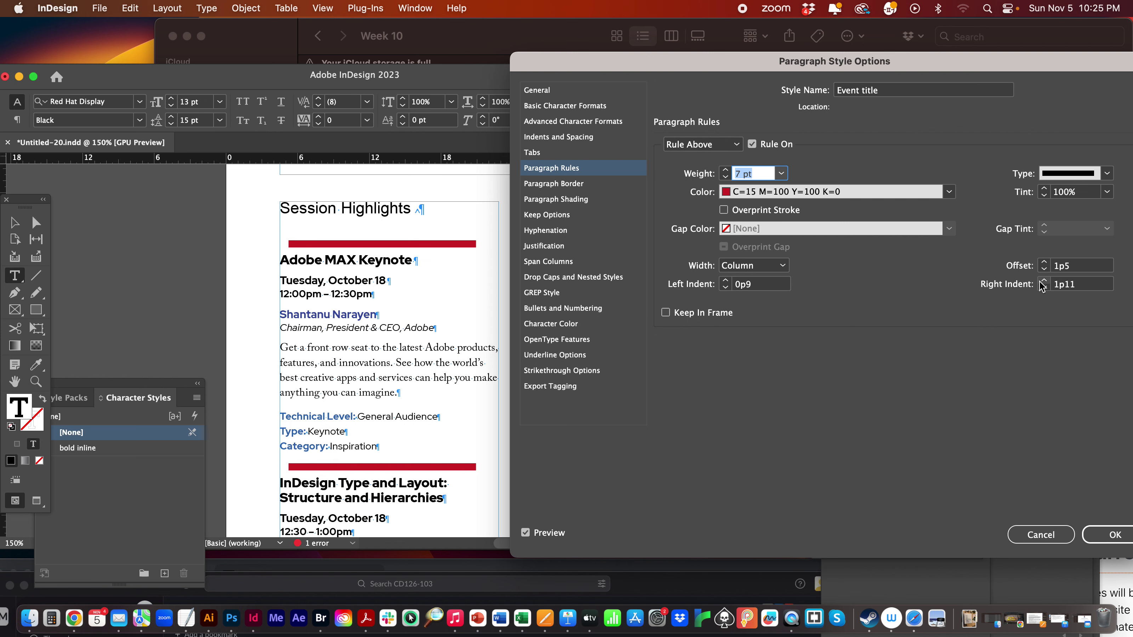
Set the rule's right indent to 13p11 and accept the Event title style changes.
{"action": "left_click", "coordinate": [1055, 289]}
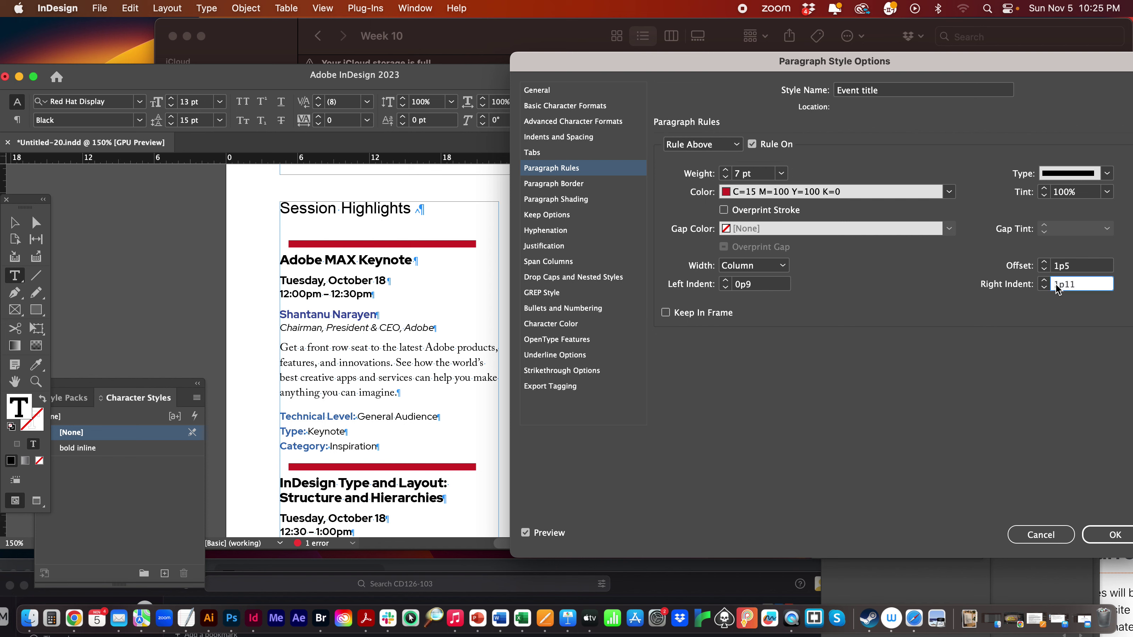
{"action": "left_click", "coordinate": [1094, 266]}
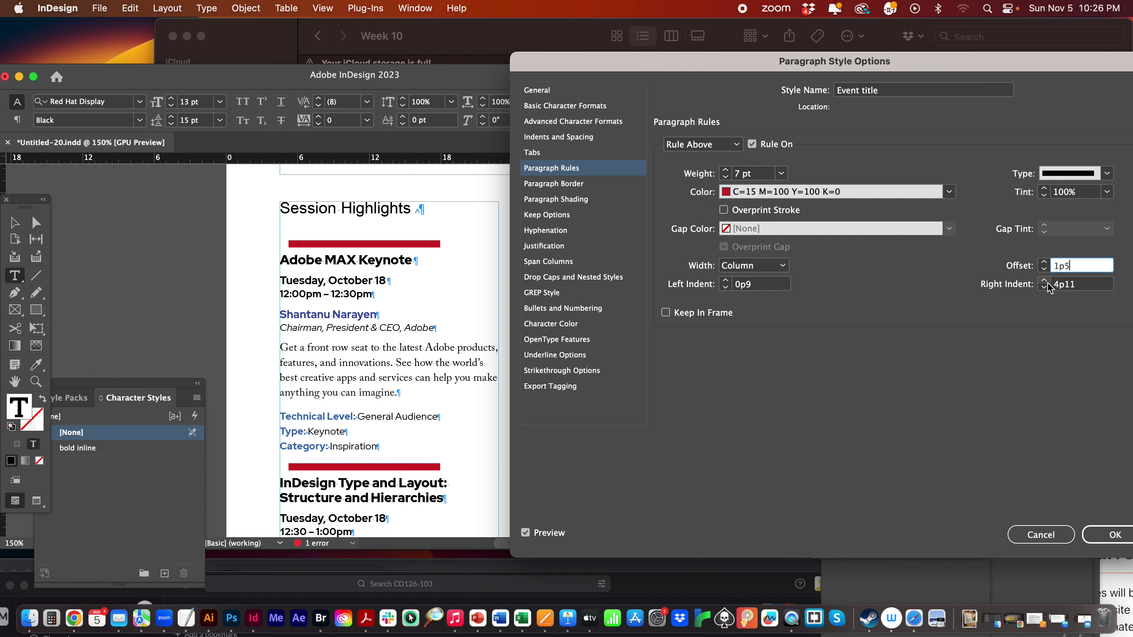
{"action": "left_click", "coordinate": [1060, 289]}
{"action": "left_click_drag", "start_coordinate": [1060, 289], "coordinate": [1054, 288]}
{"action": "type", "text": "19"}
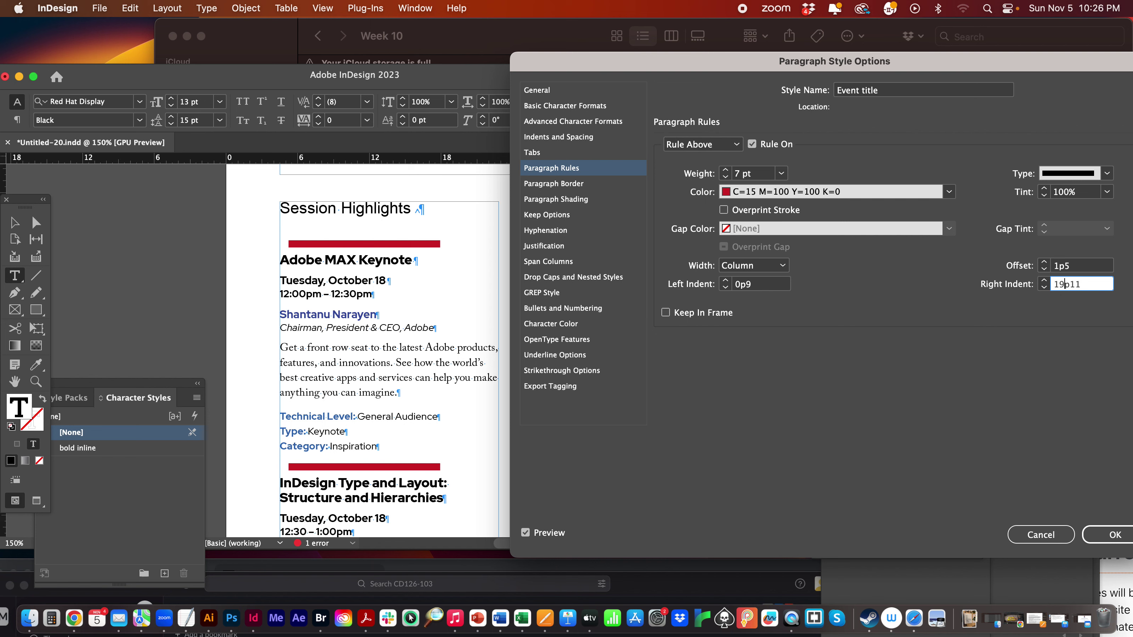
{"action": "left_click", "coordinate": [1084, 264]}
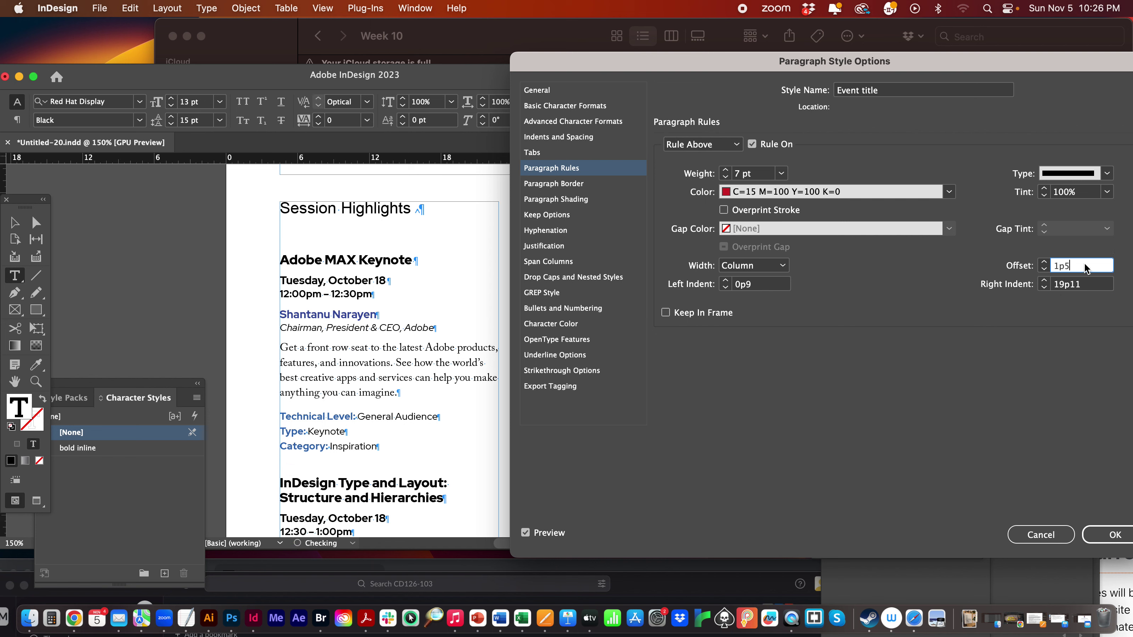
{"action": "left_click", "coordinate": [1064, 285]}
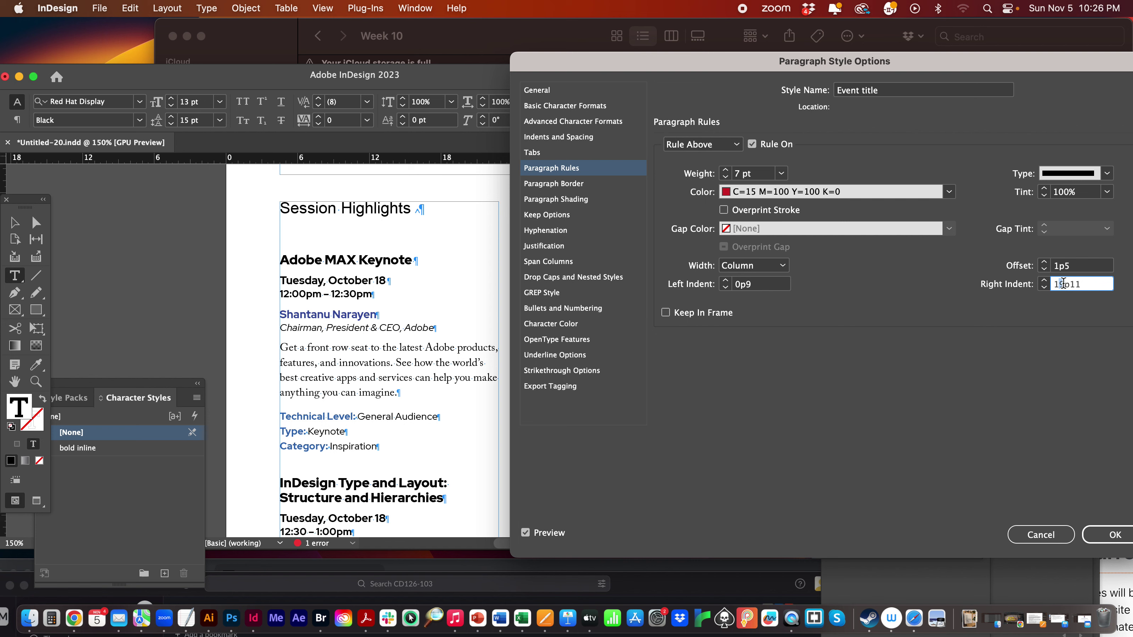
{"action": "left_click", "coordinate": [1082, 263]}
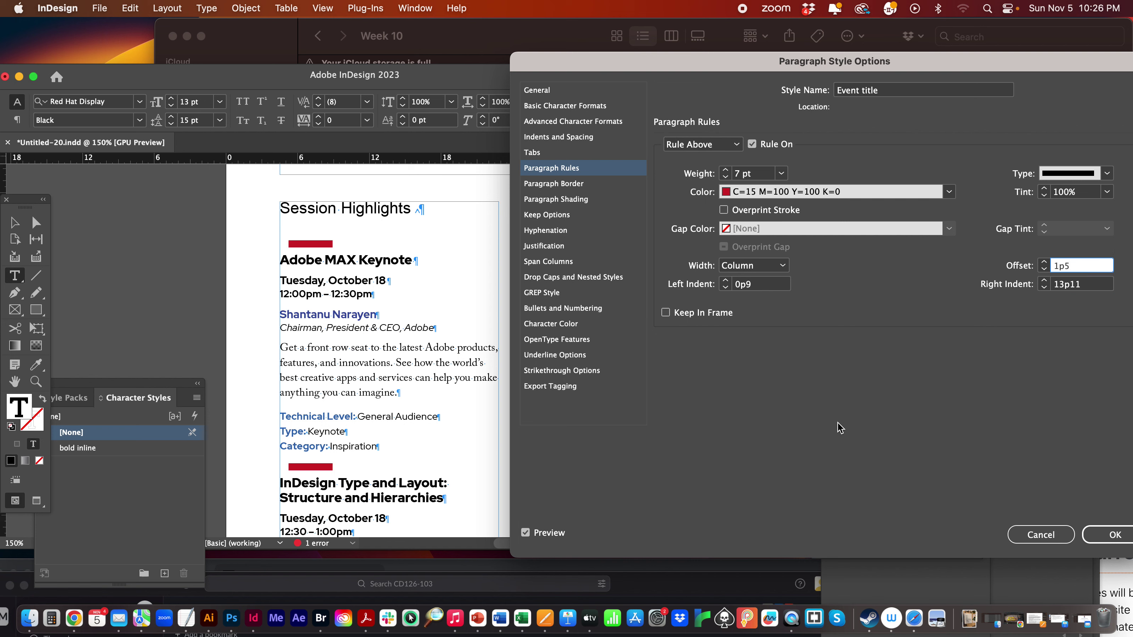
{"action": "left_click", "coordinate": [1107, 536]}
Apply the Event title style to The Business of Design title.
{"action": "left_click", "coordinate": [432, 356]}
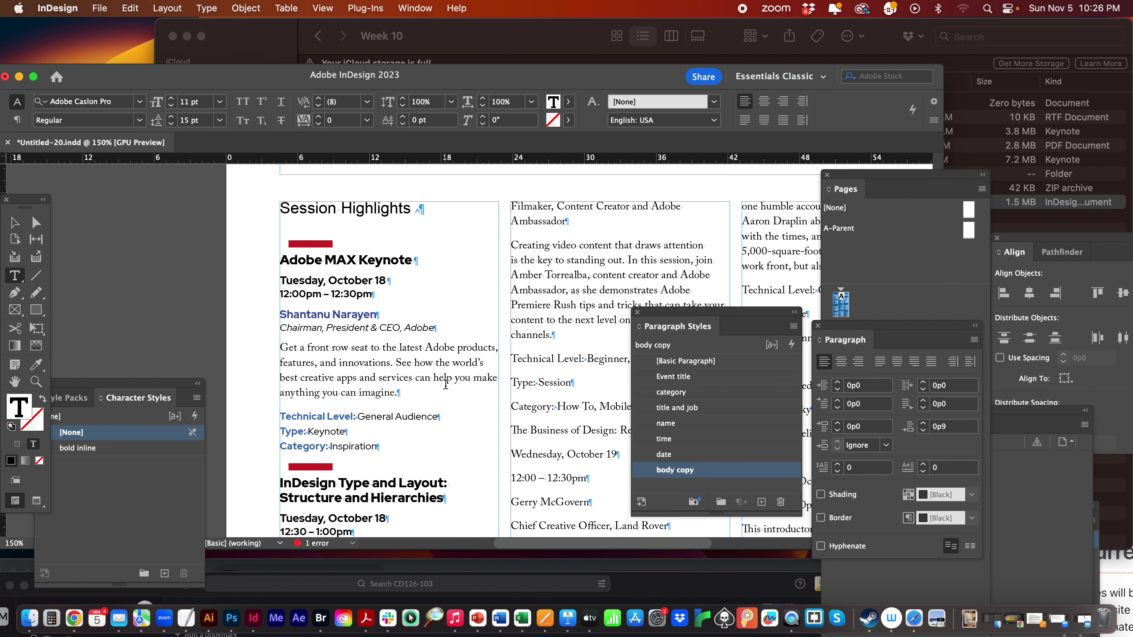
{"action": "scroll", "coordinate": [446, 384], "scroll_direction": "down", "scroll_amount": 2}
{"action": "scroll", "coordinate": [405, 421], "scroll_direction": "down", "scroll_amount": 4}
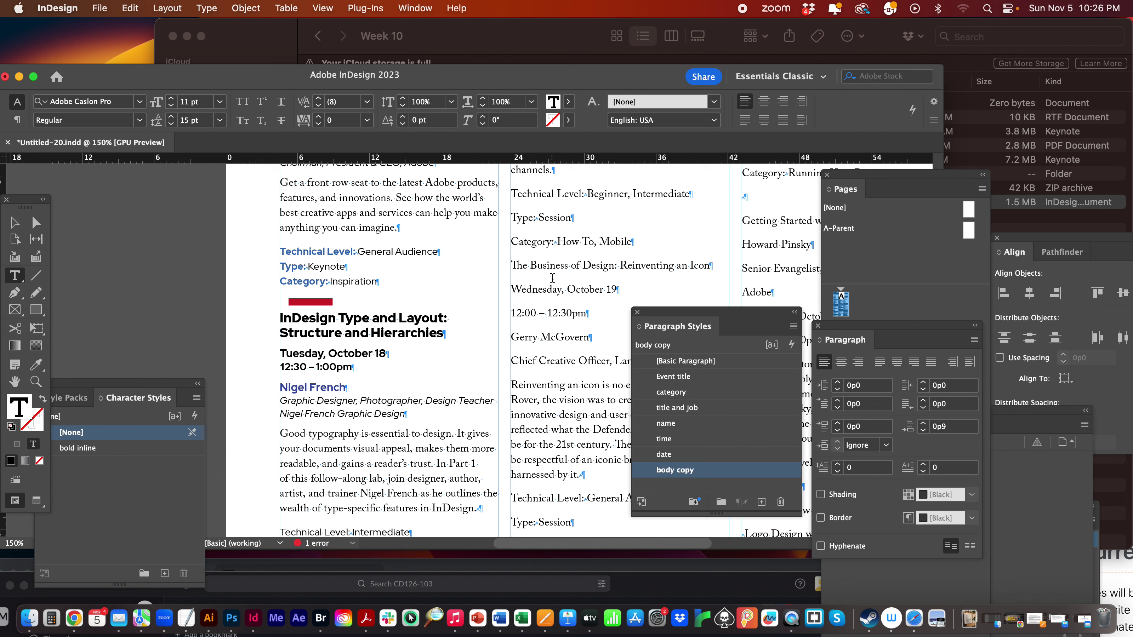
{"action": "left_click", "coordinate": [558, 265]}
{"action": "left_click", "coordinate": [686, 376]}
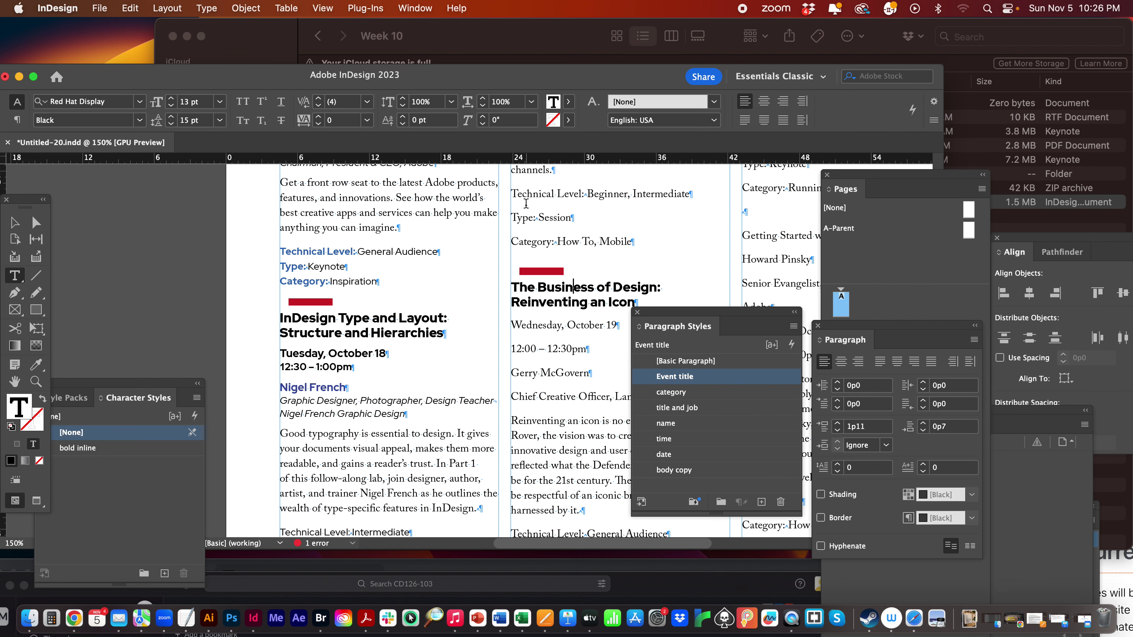
Apply the category style to the Technical Level, Type and Category lines, then zoom out.
{"action": "left_click_drag", "start_coordinate": [512, 194], "coordinate": [635, 244]}
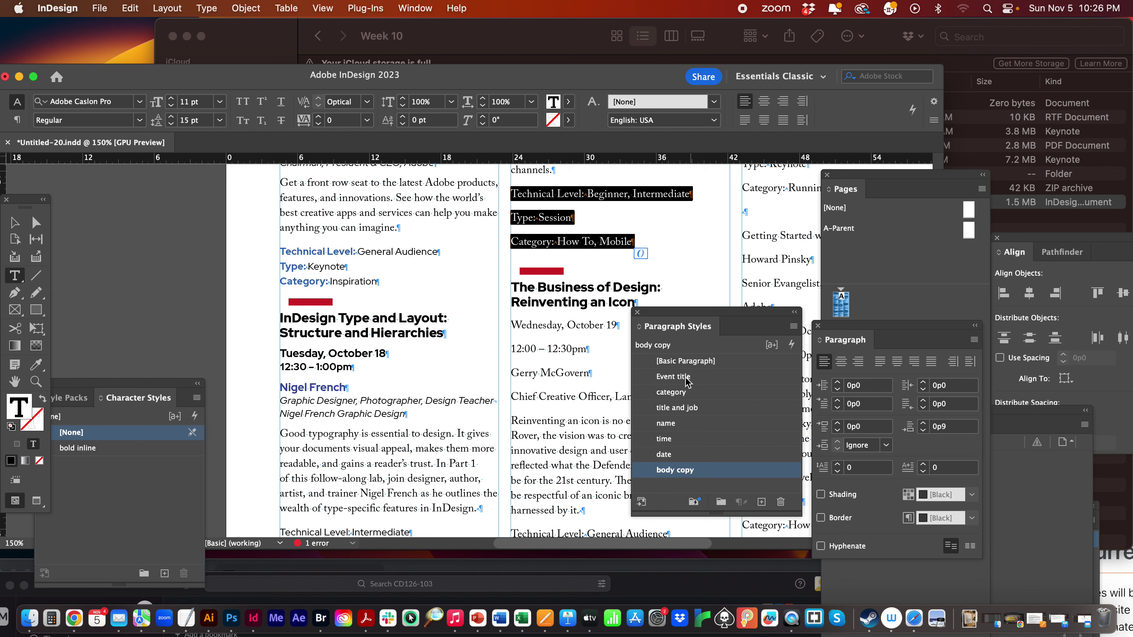
{"action": "left_click", "coordinate": [672, 392]}
{"action": "left_click", "coordinate": [556, 290]}
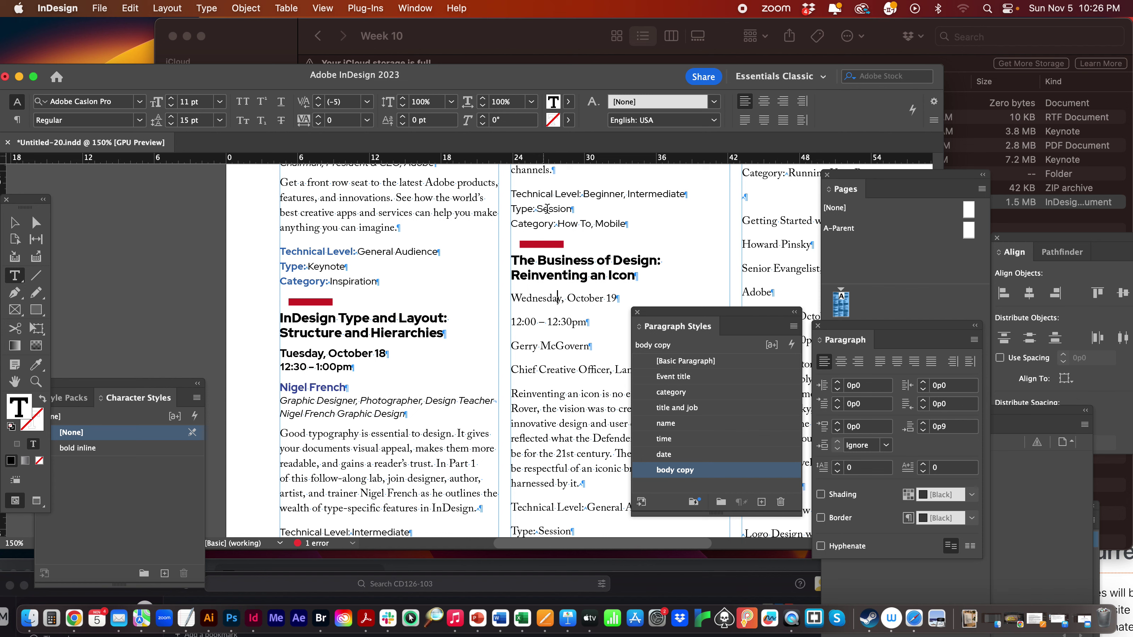
{"action": "key", "text": "super+minus"}
{"action": "key", "text": "super+minus"}
{"action": "key", "text": "super+minus"}
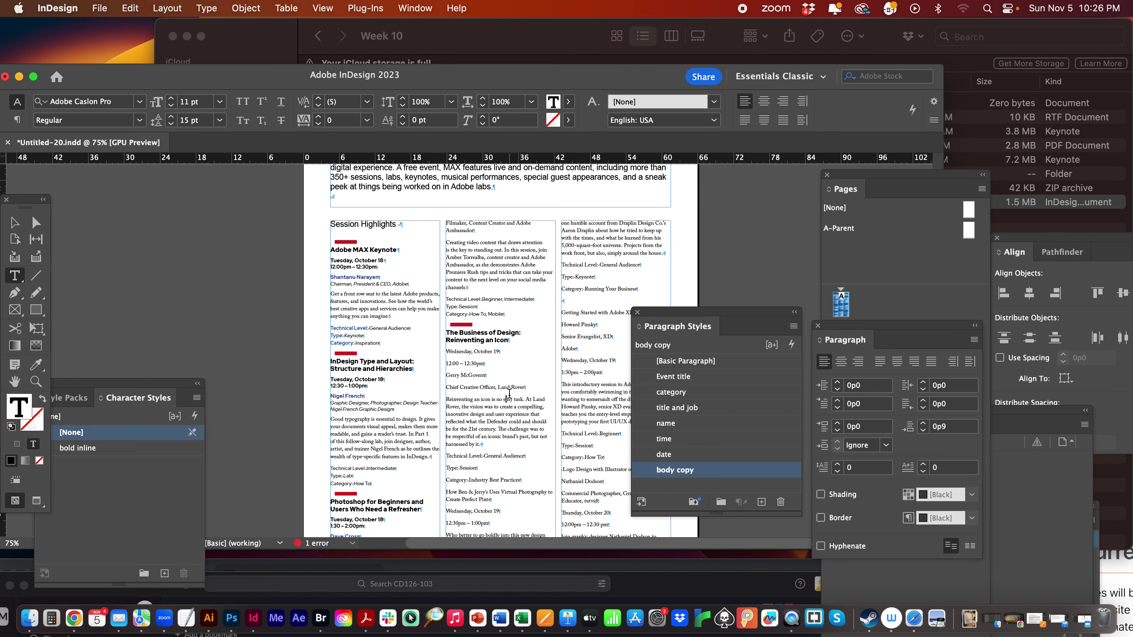
Raise the Event title paragraph style's Space Before from 1p11 to 3p2.
{"action": "left_click", "coordinate": [348, 363]}
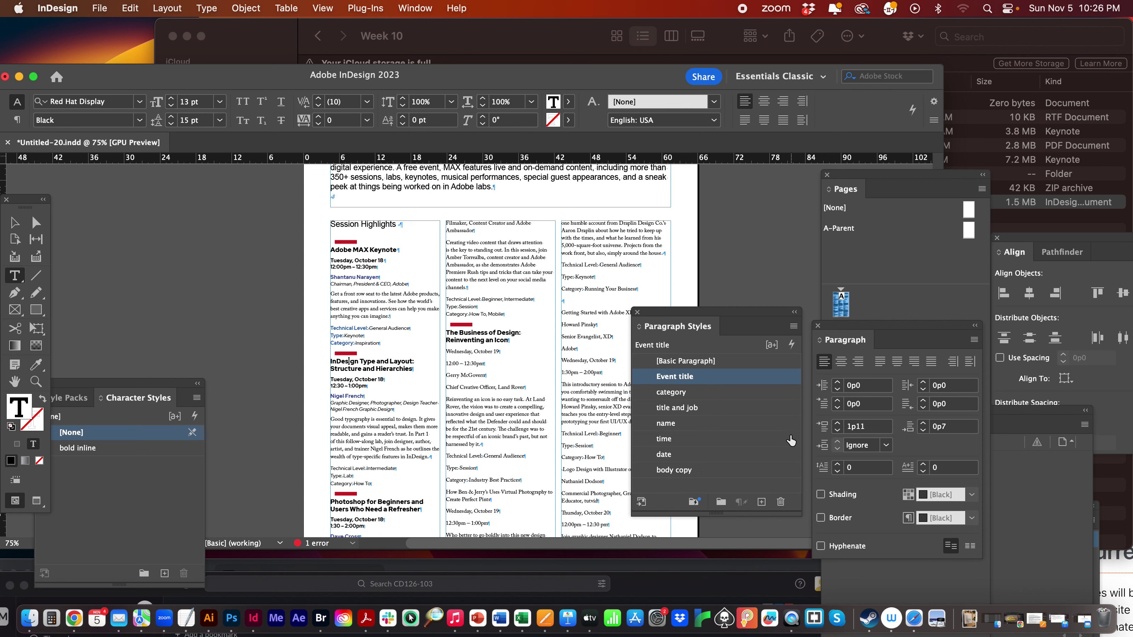
{"action": "double_click", "coordinate": [710, 380]}
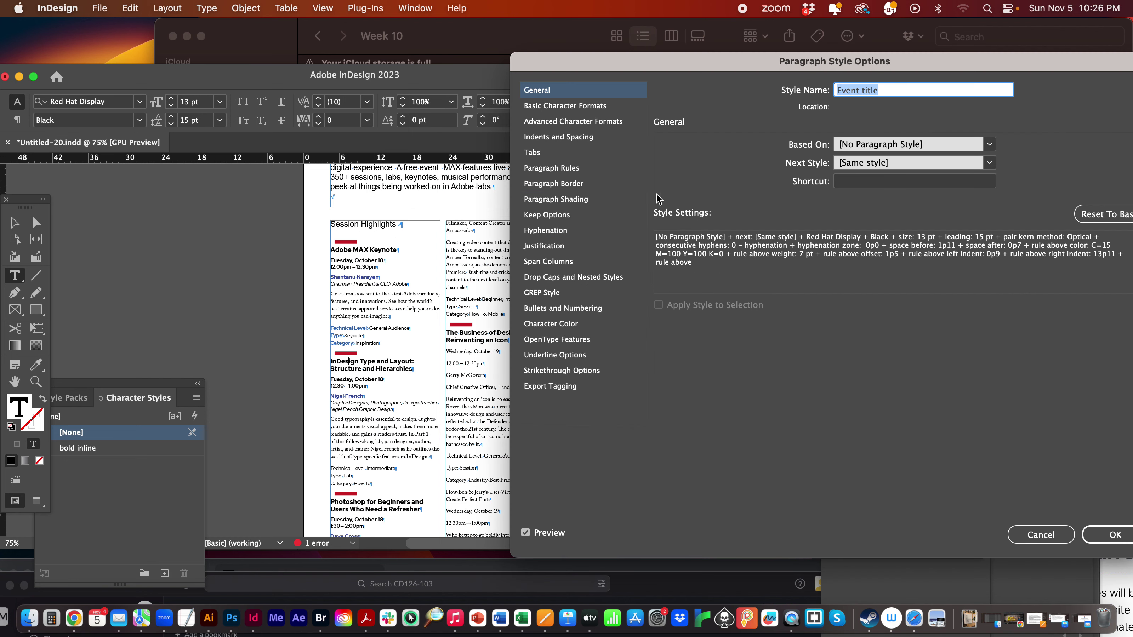
{"action": "left_click", "coordinate": [573, 138]}
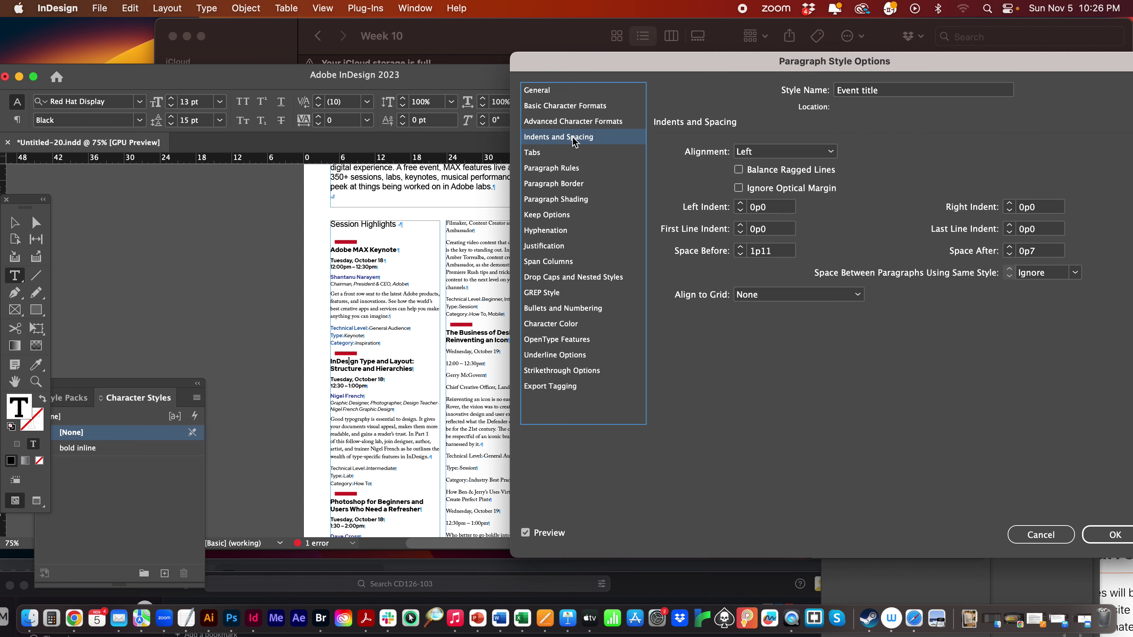
{"action": "left_click", "coordinate": [741, 247]}
{"action": "left_click", "coordinate": [740, 247]}
{"action": "left_click", "coordinate": [741, 246]}
{"action": "left_click", "coordinate": [740, 247]}
{"action": "left_click", "coordinate": [740, 247]}
{"action": "left_click", "coordinate": [740, 247]}
{"action": "left_click", "coordinate": [740, 247]}
{"action": "left_click", "coordinate": [741, 247]}
{"action": "left_click", "coordinate": [740, 247]}
{"action": "left_click", "coordinate": [741, 246]}
{"action": "left_click", "coordinate": [740, 247]}
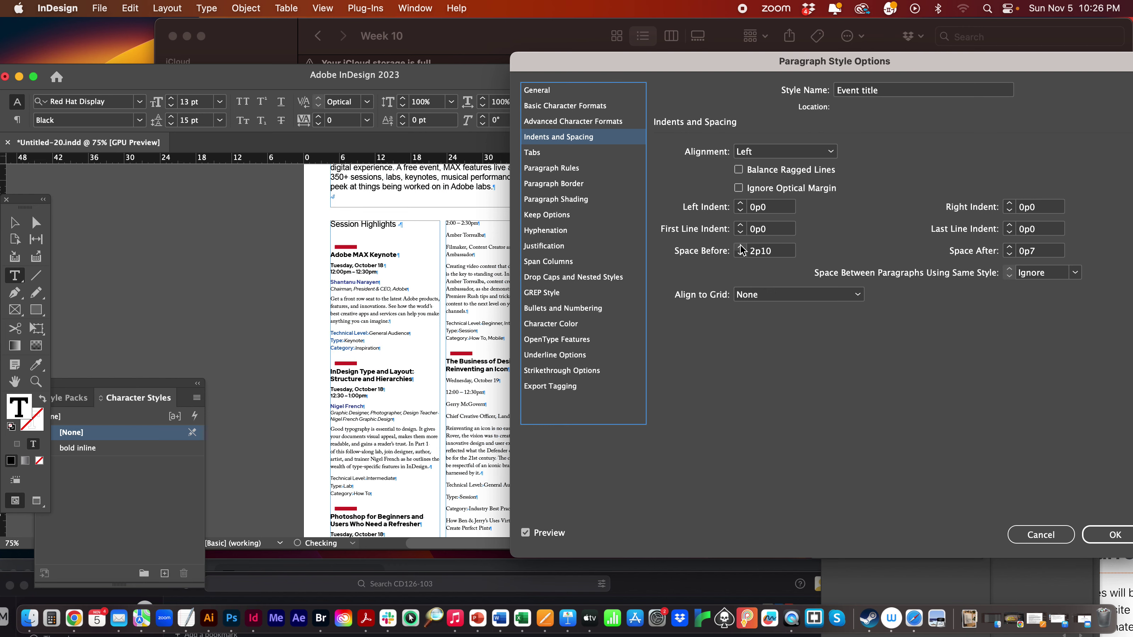
{"action": "left_click", "coordinate": [740, 246]}
{"action": "left_click", "coordinate": [741, 247]}
{"action": "left_click", "coordinate": [1112, 534]}
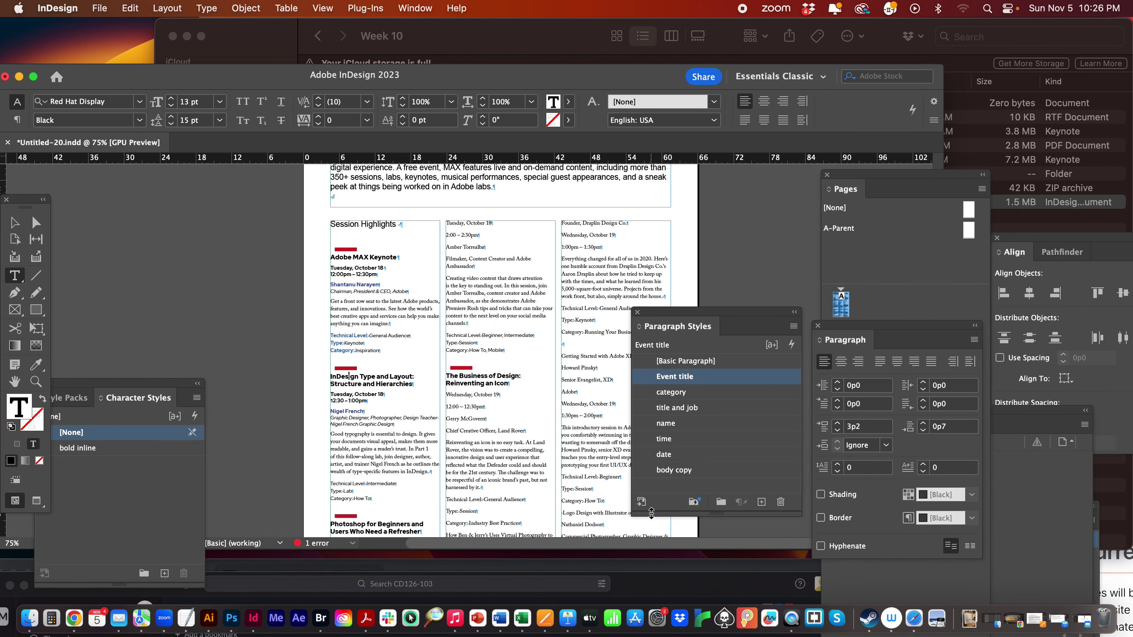
Check the styles of the Type line and Adobe MAX Keynote heading, leaving Event title unchanged.
{"action": "left_click", "coordinate": [513, 344]}
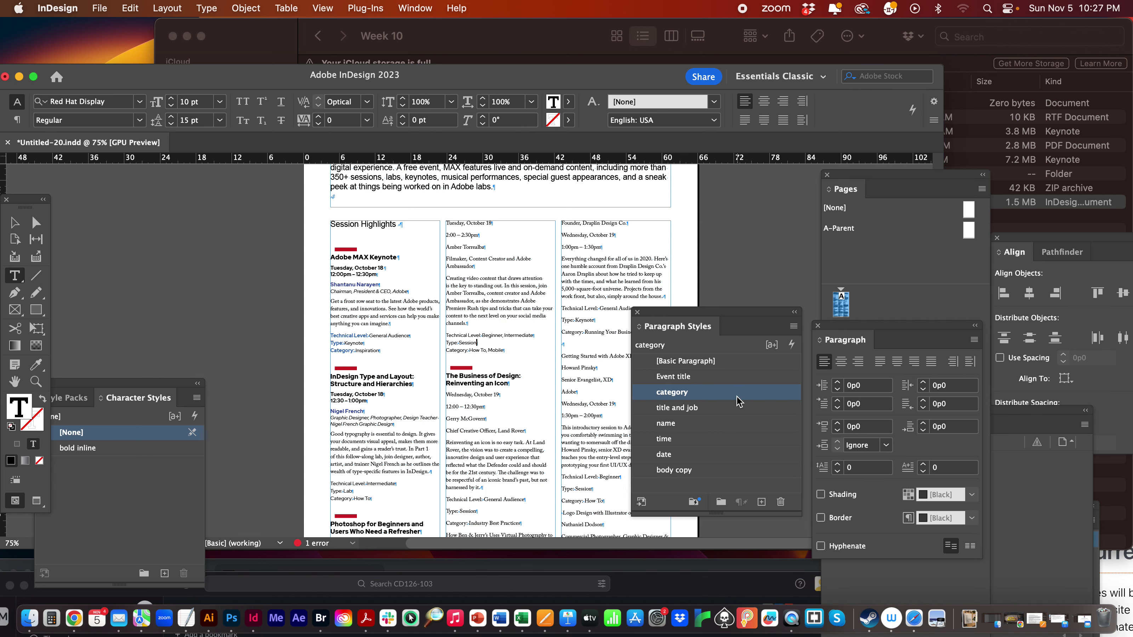
{"action": "left_click", "coordinate": [363, 254]}
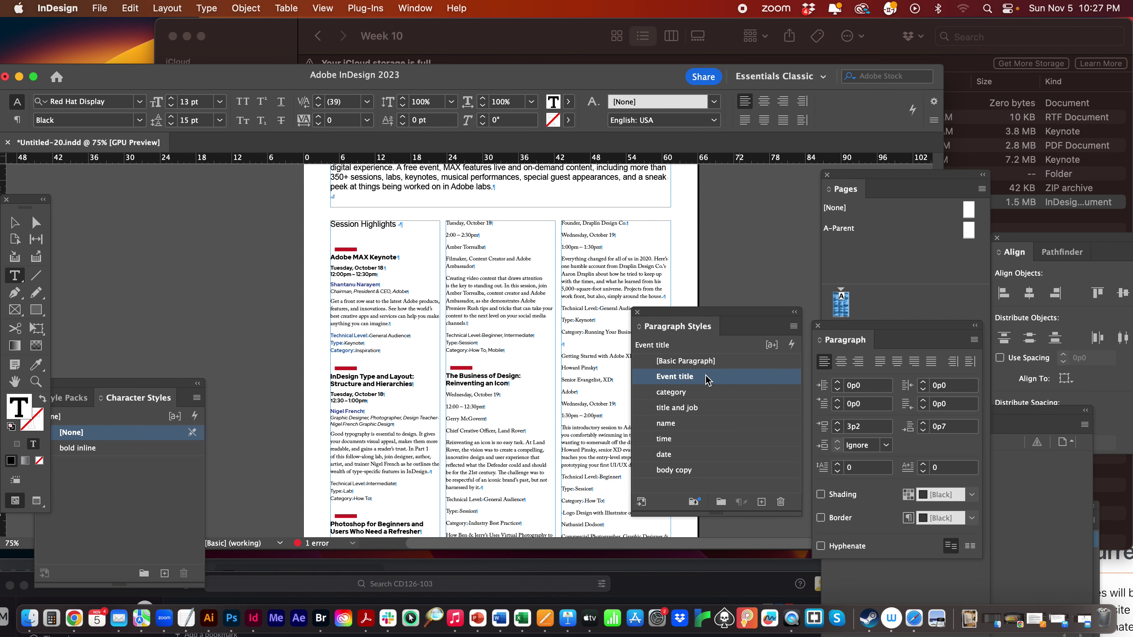
{"action": "double_click", "coordinate": [672, 377]}
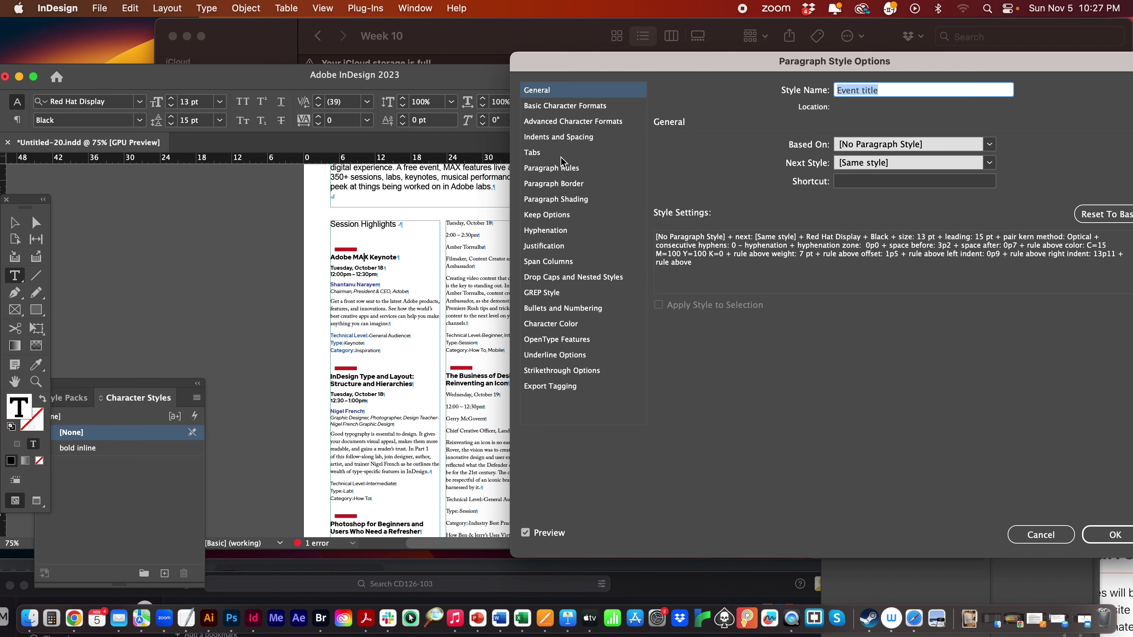
{"action": "left_click", "coordinate": [1040, 534]}
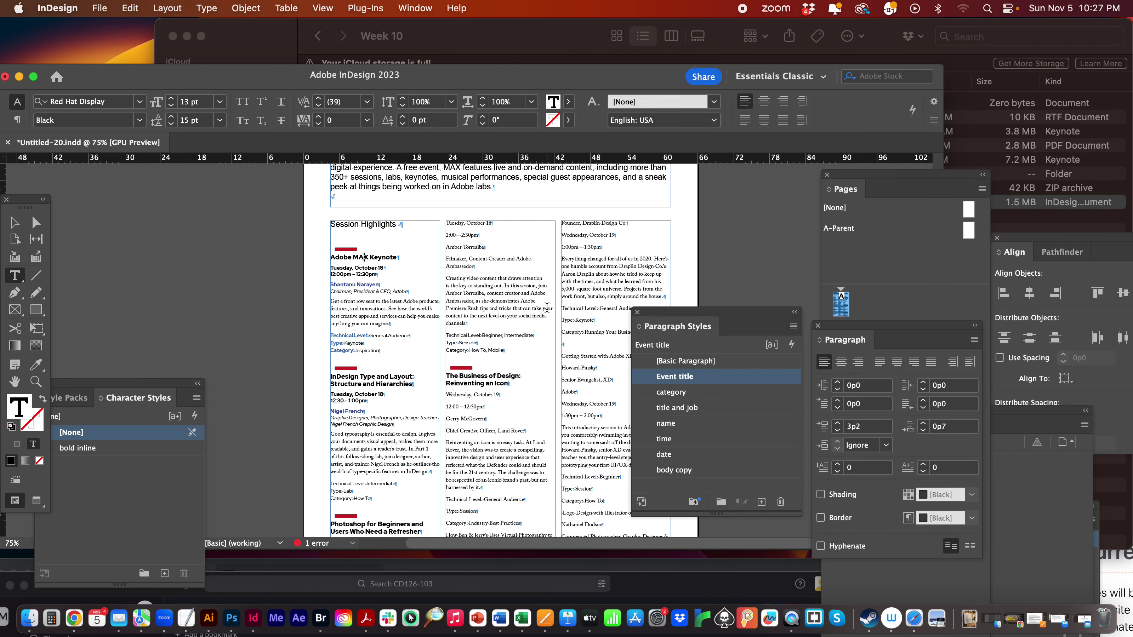
{"action": "left_click", "coordinate": [553, 307]}
{"action": "scroll", "coordinate": [553, 307], "scroll_direction": "up", "scroll_amount": 3}
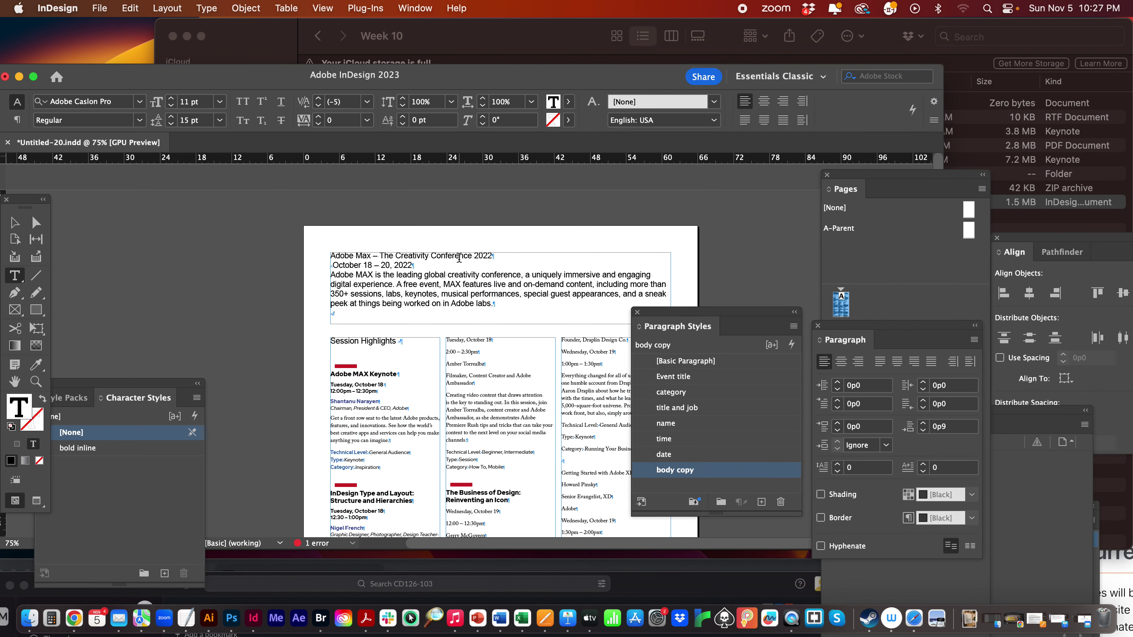
Enlarge the conference headline to 26 pt and enable a Rule Above in Paragraph Rules.
{"action": "triple_click", "coordinate": [459, 257]}
{"action": "key", "text": "super+shift+period"}
{"action": "key", "text": "super+shift+period"}
{"action": "key", "text": "super+shift+period"}
{"action": "key", "text": "super+shift+period"}
{"action": "key", "text": "super+shift+period"}
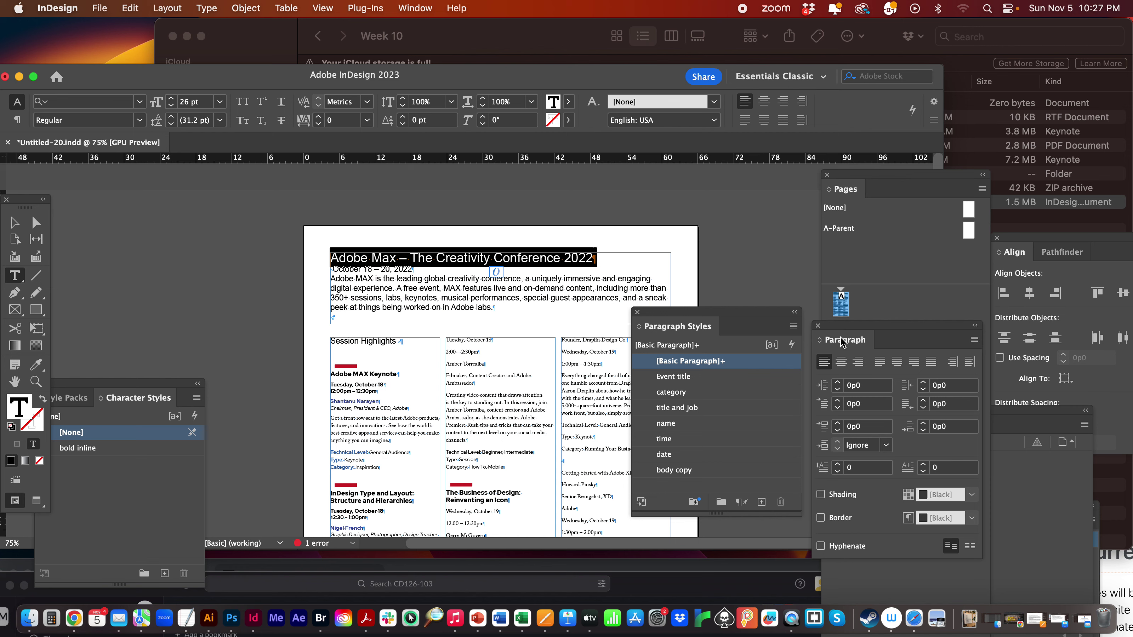
{"action": "left_click", "coordinate": [975, 340]}
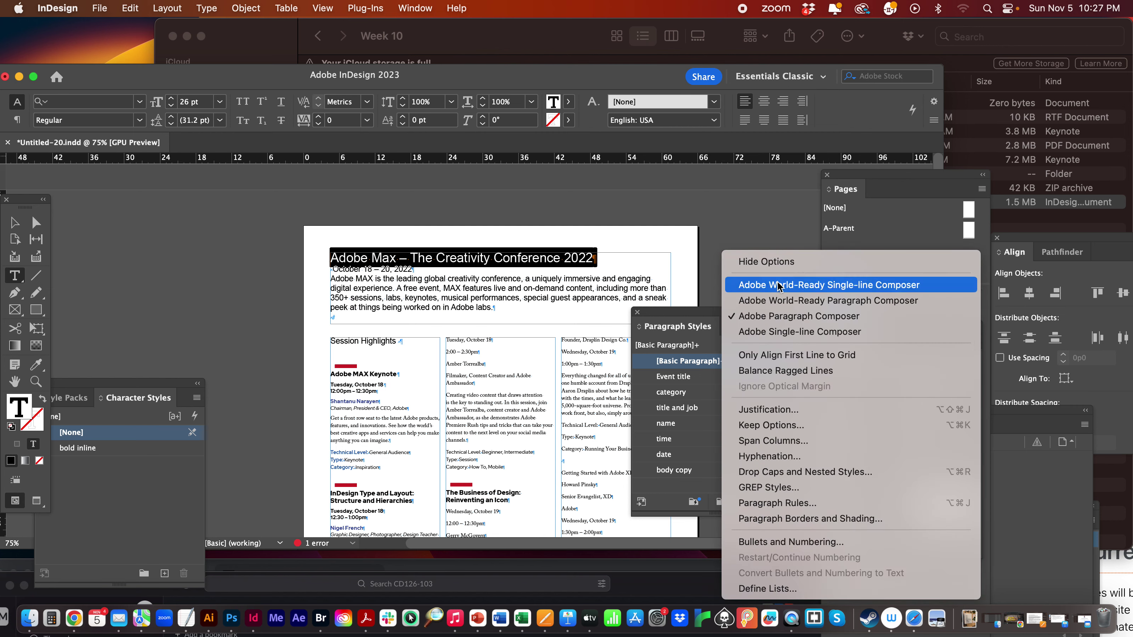
{"action": "left_click", "coordinate": [797, 507]}
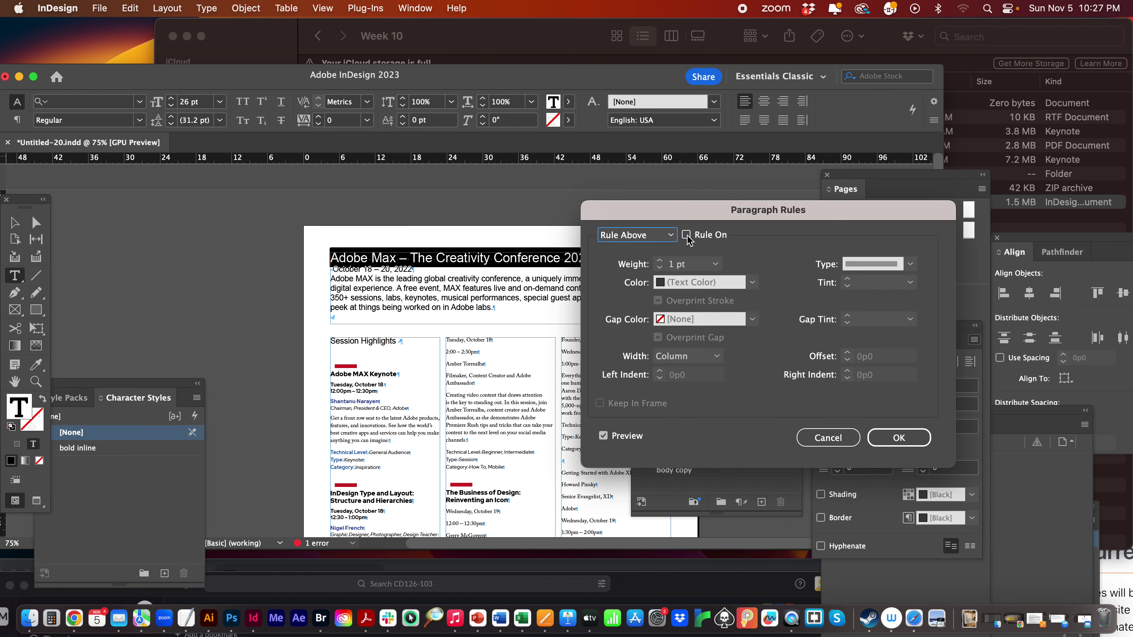
{"action": "left_click", "coordinate": [686, 235]}
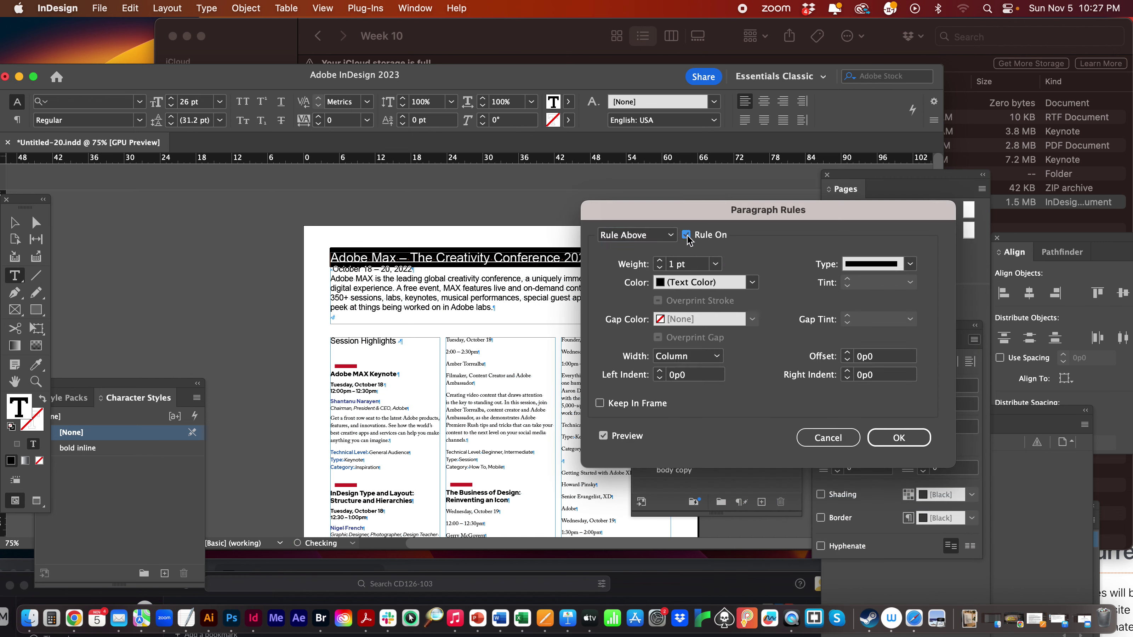
Raise the 1 pt black rule's offset to 2p2, apply it, and view the page in Preview mode.
{"action": "left_click", "coordinate": [847, 353]}
{"action": "left_click", "coordinate": [847, 352]}
{"action": "left_click", "coordinate": [847, 353]}
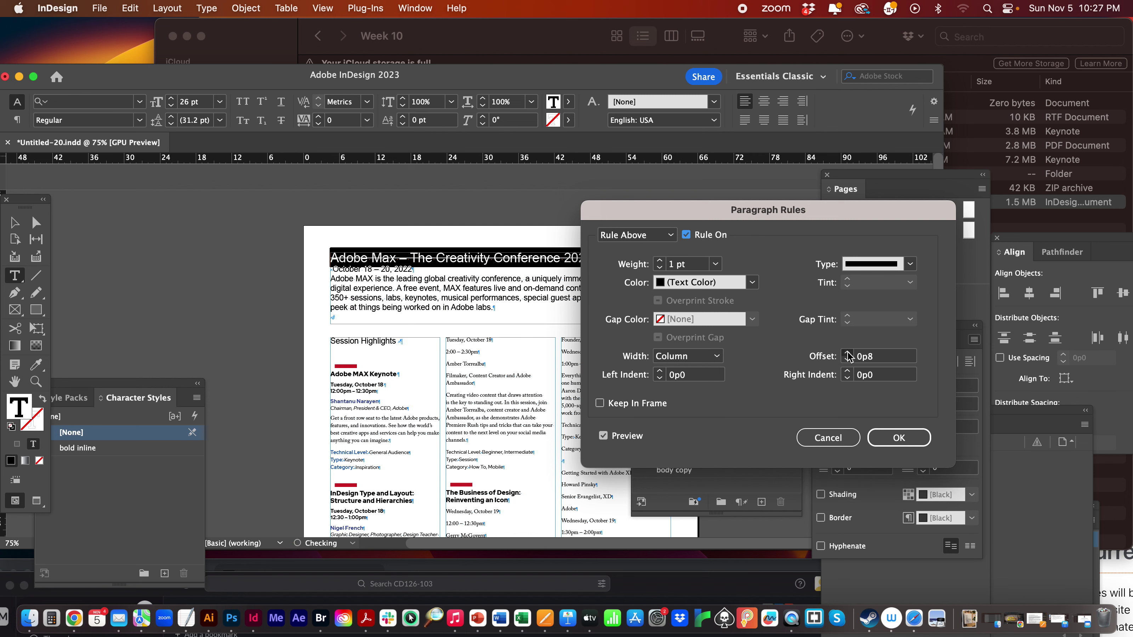
{"action": "left_click", "coordinate": [847, 353]}
{"action": "left_click", "coordinate": [847, 353]}
{"action": "left_click", "coordinate": [847, 353]}
{"action": "left_click", "coordinate": [847, 353]}
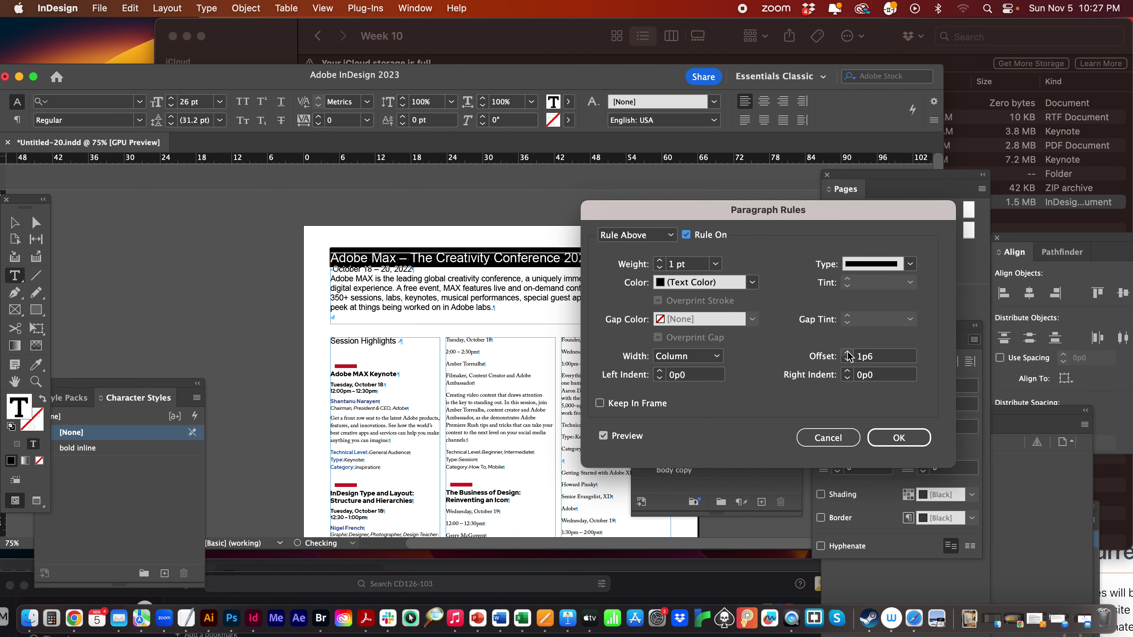
{"action": "left_click", "coordinate": [847, 353]}
{"action": "left_click", "coordinate": [846, 353]}
{"action": "left_click", "coordinate": [847, 352]}
{"action": "left_click", "coordinate": [847, 353]}
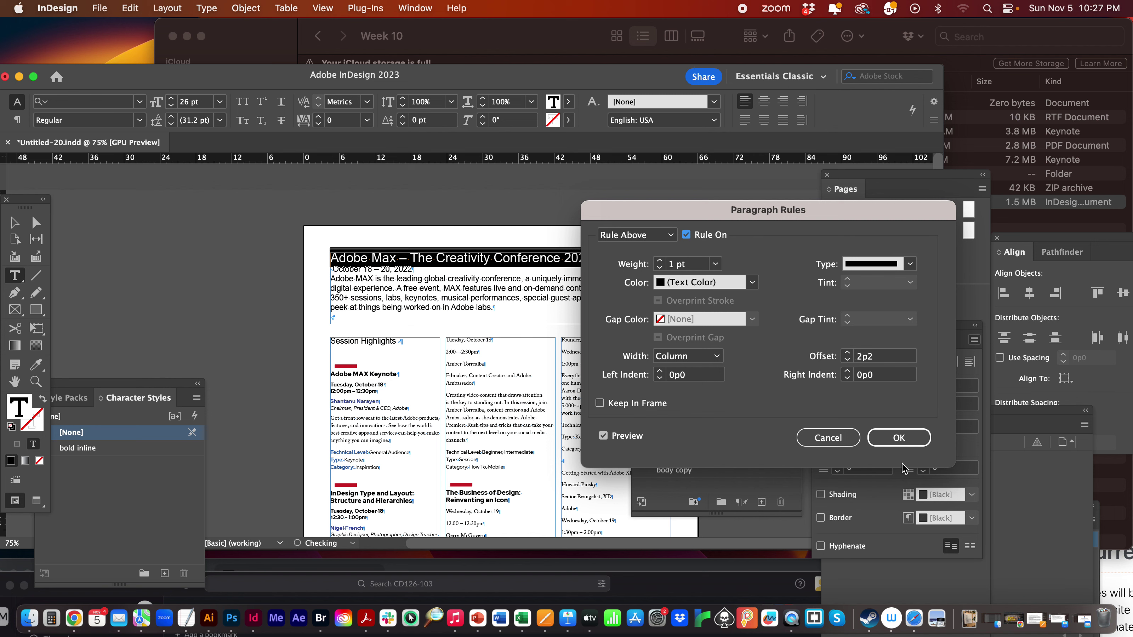
{"action": "left_click", "coordinate": [905, 440]}
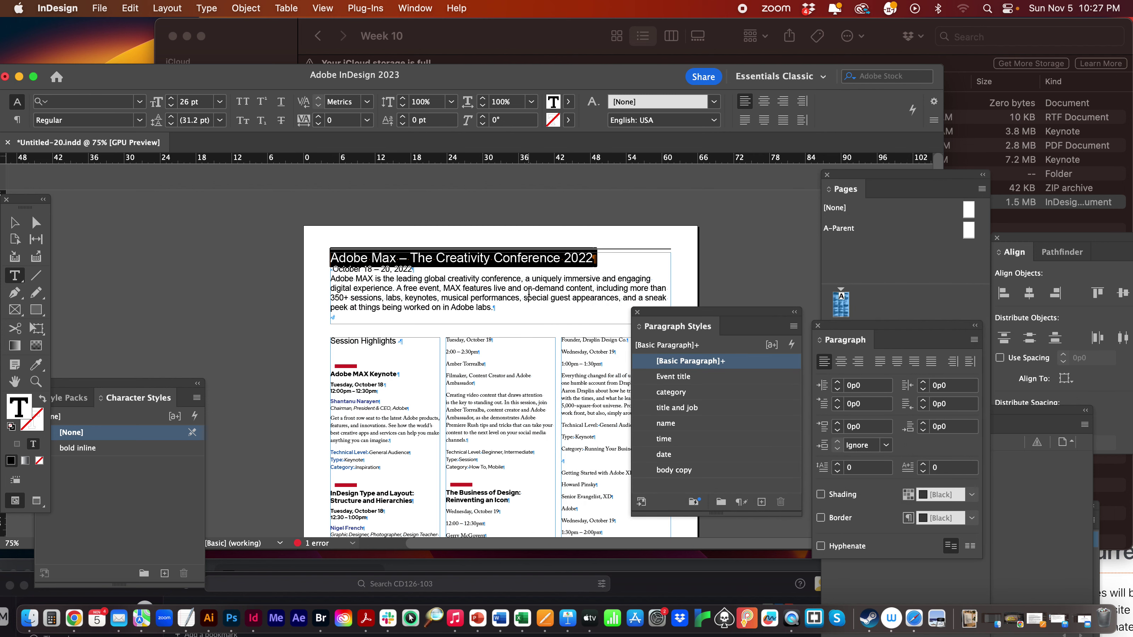
{"action": "left_click", "coordinate": [529, 293]}
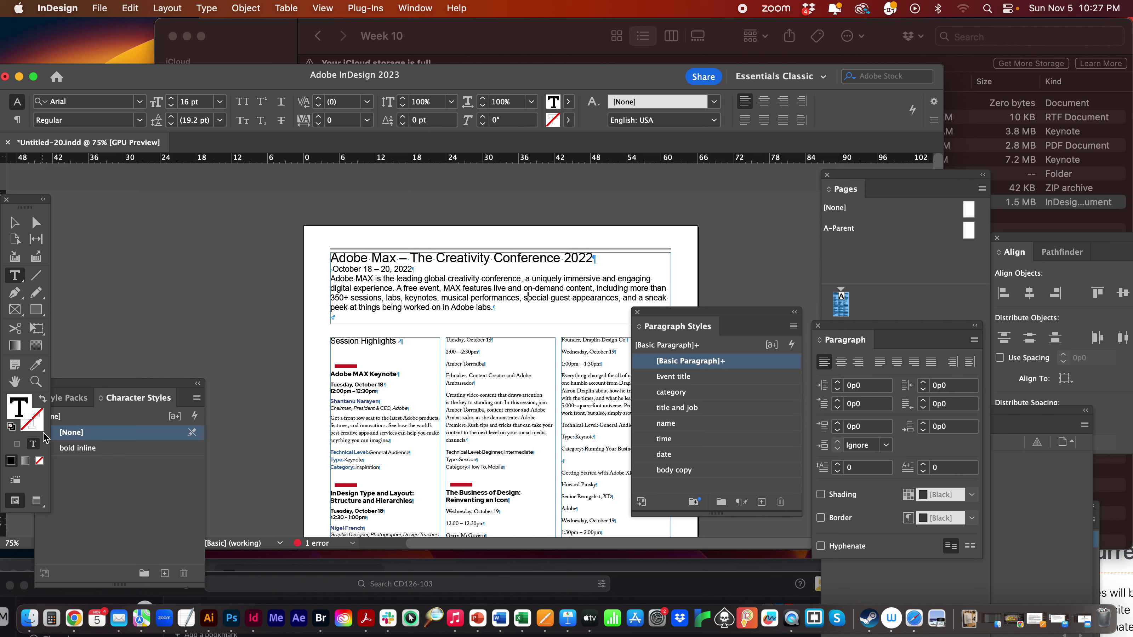
{"action": "left_click", "coordinate": [36, 501]}
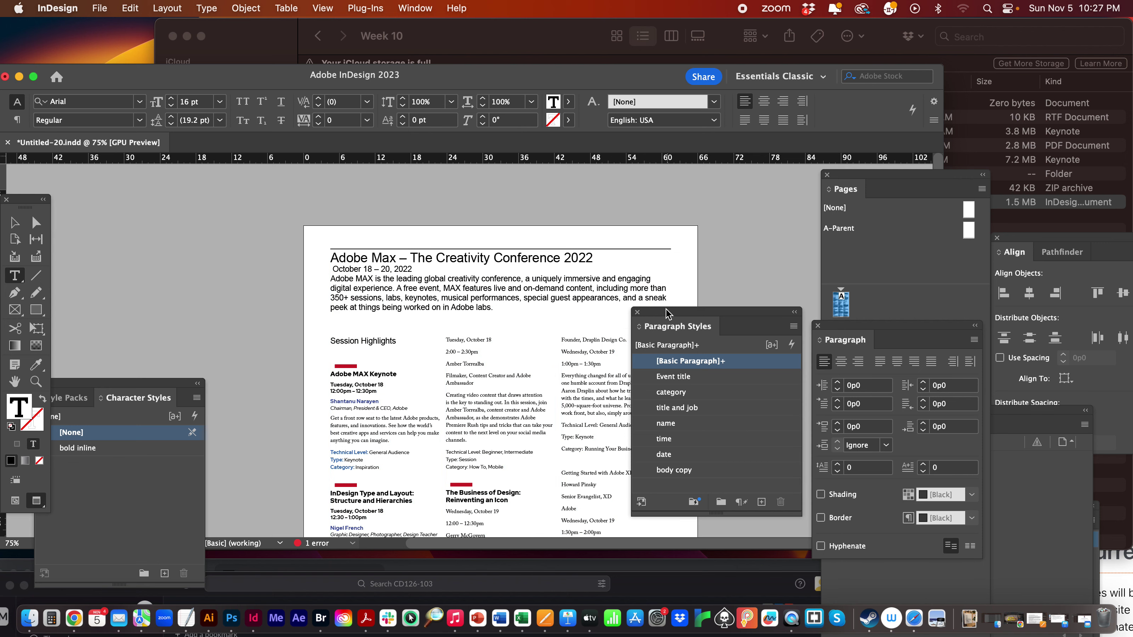